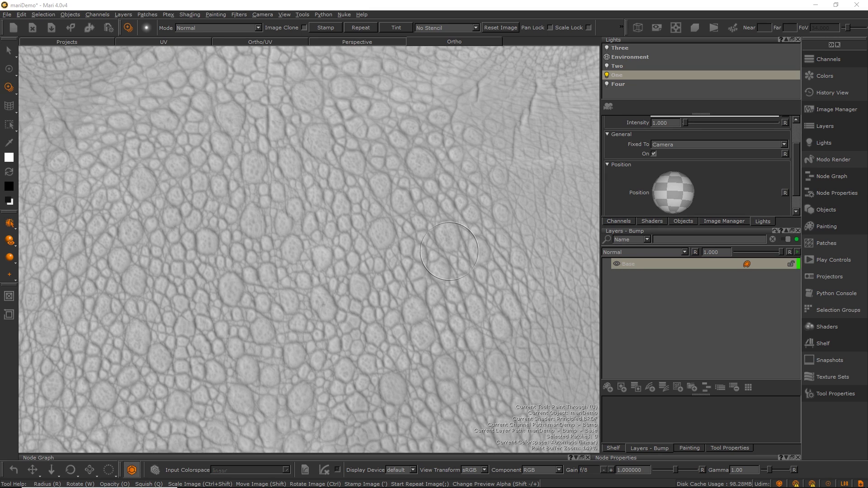
Step: Try painting the scale bump texture through onto the shoulder and upper front leg
{"action": "mouse_move", "coordinate": [445, 251]}
{"action": "left_mouse_down", "text": "alt"}
{"action": "mouse_move", "coordinate": [376, 252]}
{"action": "mouse_move", "coordinate": [432, 251]}
{"action": "left_mouse_up", "text": "alt"}
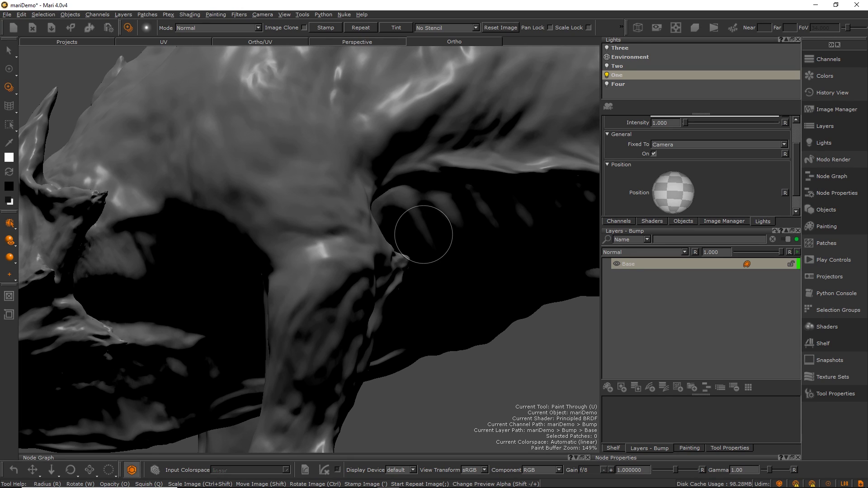
{"action": "key", "text": "shift+plus"}
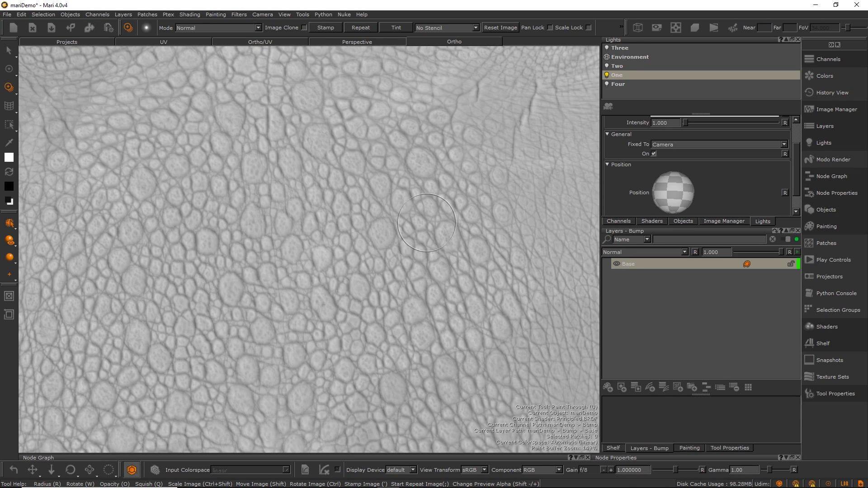
{"action": "mouse_move", "coordinate": [362, 227]}
{"action": "left_mouse_down"}
{"action": "mouse_move", "coordinate": [343, 207]}
{"action": "mouse_move", "coordinate": [300, 194]}
{"action": "mouse_move", "coordinate": [284, 105]}
{"action": "left_mouse_up"}
{"action": "mouse_move", "coordinate": [325, 189]}
{"action": "left_mouse_down"}
{"action": "mouse_move", "coordinate": [312, 316]}
{"action": "mouse_move", "coordinate": [325, 289]}
{"action": "mouse_move", "coordinate": [321, 348]}
{"action": "mouse_move", "coordinate": [299, 367]}
{"action": "mouse_move", "coordinate": [341, 226]}
{"action": "left_mouse_up"}
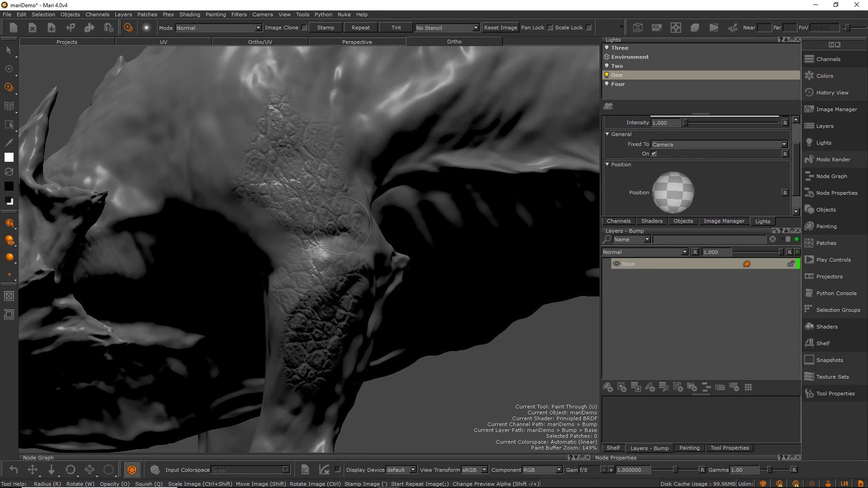
{"action": "key", "text": "p"}
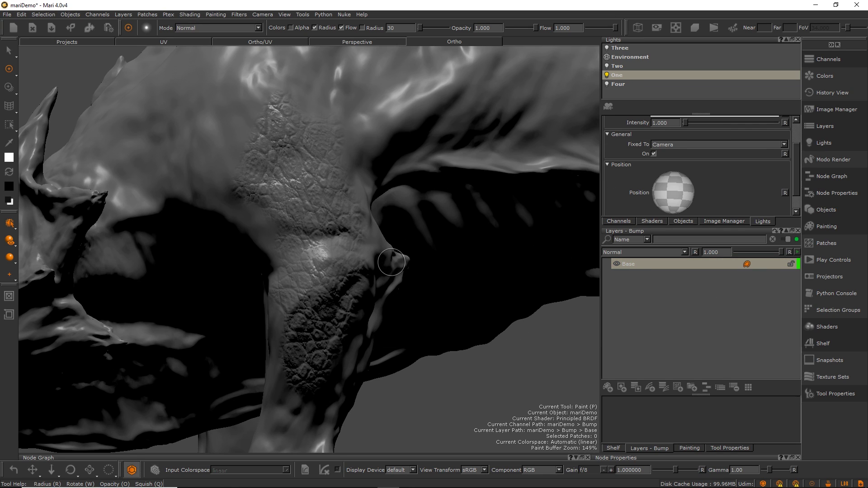
{"action": "mouse_move", "coordinate": [333, 281]}
{"action": "left_mouse_down", "text": "alt"}
{"action": "mouse_move", "coordinate": [382, 281]}
{"action": "mouse_move", "coordinate": [392, 228]}
{"action": "mouse_move", "coordinate": [392, 293]}
{"action": "mouse_move", "coordinate": [382, 292]}
{"action": "left_mouse_up", "text": "alt"}
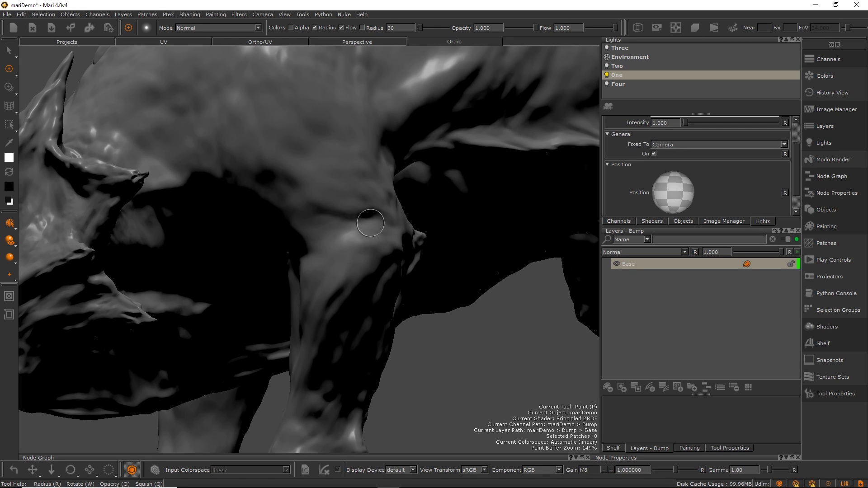
{"action": "key", "text": "u"}
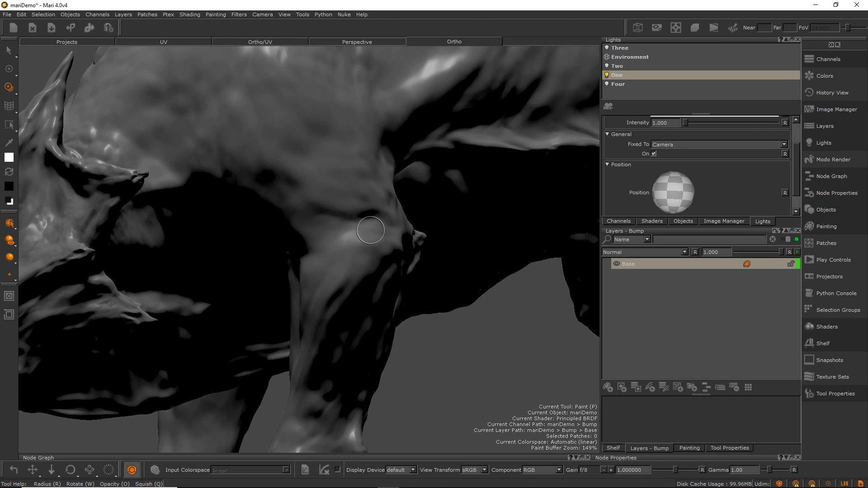
{"action": "mouse_move", "coordinate": [357, 226]}
{"action": "left_mouse_down"}
{"action": "mouse_move", "coordinate": [339, 212]}
{"action": "mouse_move", "coordinate": [293, 131]}
{"action": "mouse_move", "coordinate": [330, 136]}
{"action": "mouse_move", "coordinate": [357, 172]}
{"action": "mouse_move", "coordinate": [340, 240]}
{"action": "mouse_move", "coordinate": [321, 253]}
{"action": "mouse_move", "coordinate": [325, 307]}
{"action": "left_mouse_up"}
{"action": "key", "text": "shift+equal"}
{"action": "key", "text": "p"}
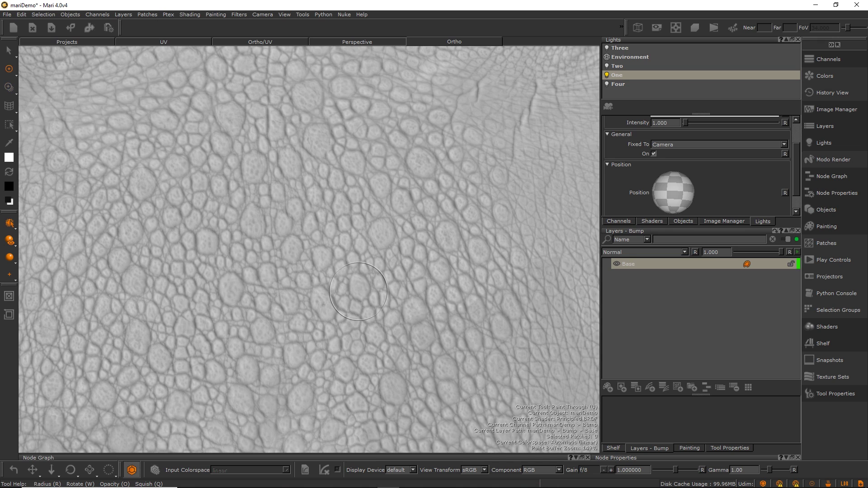
{"action": "key", "text": "BackSpace"}
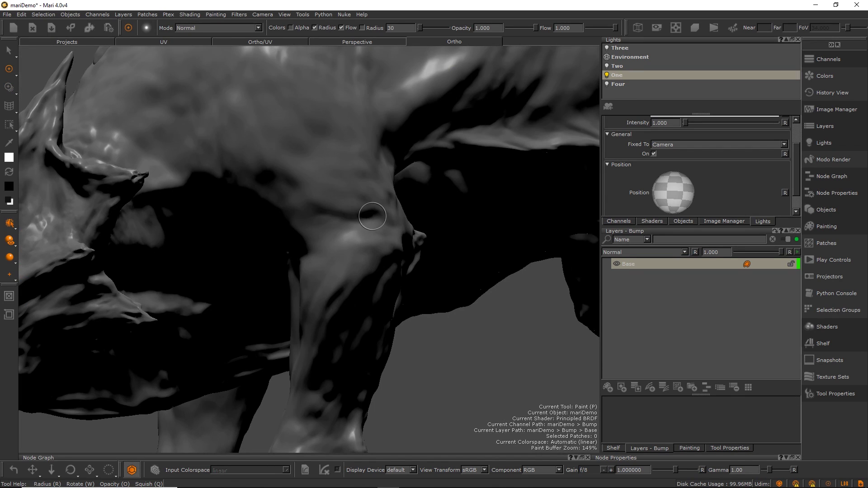
Step: Use bump.tif as the Paint Through image and scale it up slightly over the creature's front leg
{"action": "middle_click_drag", "start_coordinate": [372, 216], "coordinate": [384, 256]}
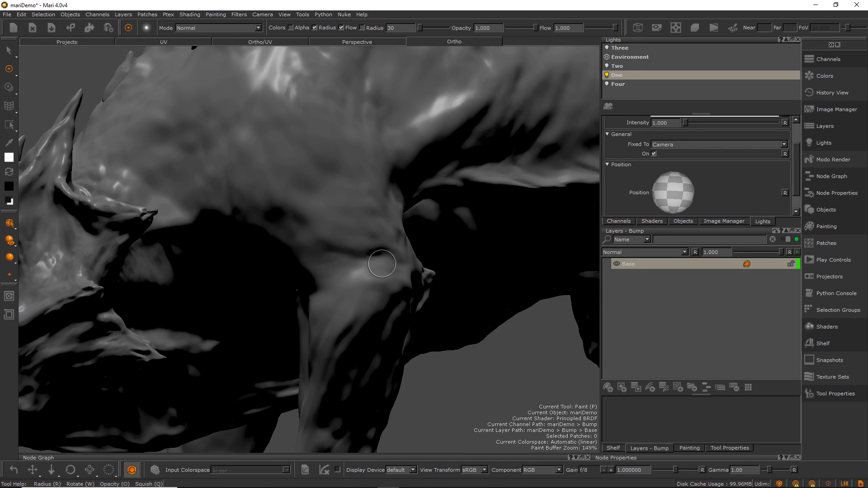
{"action": "mouse_move", "coordinate": [356, 235]}
{"action": "left_mouse_down", "text": "alt"}
{"action": "mouse_move", "coordinate": [382, 219]}
{"action": "mouse_move", "coordinate": [382, 229]}
{"action": "mouse_move", "coordinate": [373, 222]}
{"action": "left_mouse_up", "text": "alt"}
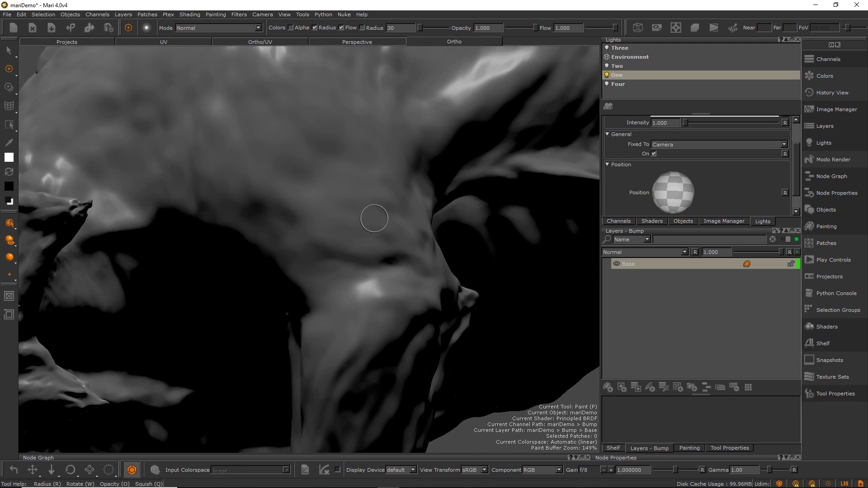
{"action": "mouse_move", "coordinate": [370, 212]}
{"action": "right_mouse_down", "text": "alt"}
{"action": "mouse_move", "coordinate": [375, 237]}
{"action": "mouse_move", "coordinate": [363, 246]}
{"action": "right_mouse_up", "text": "alt"}
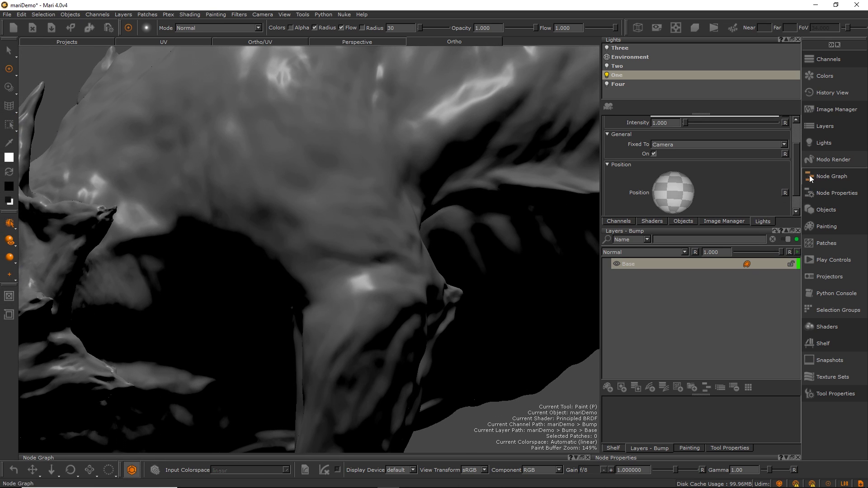
{"action": "left_click", "coordinate": [834, 110]}
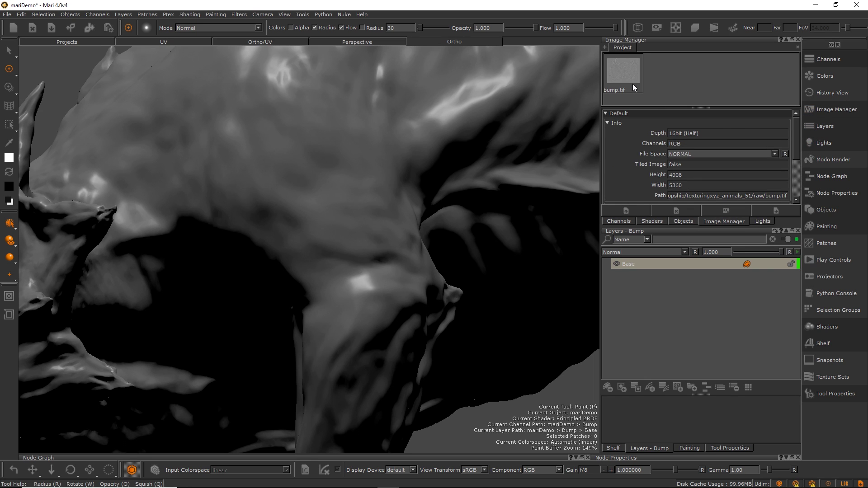
{"action": "key", "text": "u"}
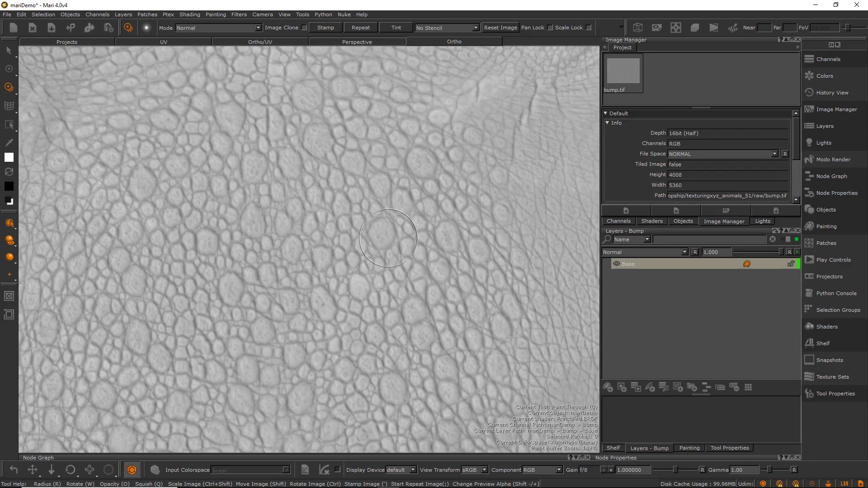
{"action": "mouse_move", "coordinate": [226, 266]}
{"action": "left_mouse_down", "text": "ctrl+shift"}
{"action": "mouse_move", "coordinate": [291, 252]}
{"action": "mouse_move", "coordinate": [369, 281]}
{"action": "mouse_move", "coordinate": [408, 283]}
{"action": "left_mouse_up", "text": "ctrl+shift"}
{"action": "left_click", "coordinate": [407, 270]}
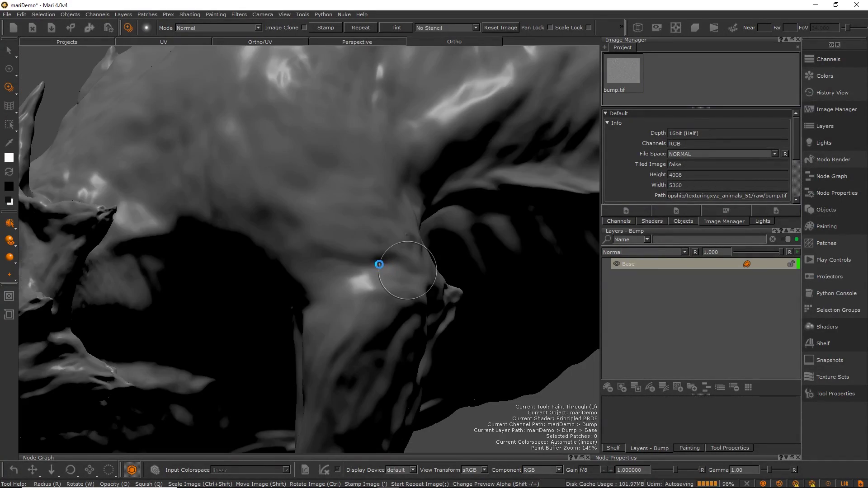
Step: Paint the scale bump image through onto the front leg from the lower shoulder across the elbow to the upper forearm
{"action": "middle_click_drag", "start_coordinate": [408, 270], "coordinate": [383, 260], "text": "alt"}
{"action": "right_click_drag", "start_coordinate": [384, 260], "coordinate": [359, 256], "text": "alt"}
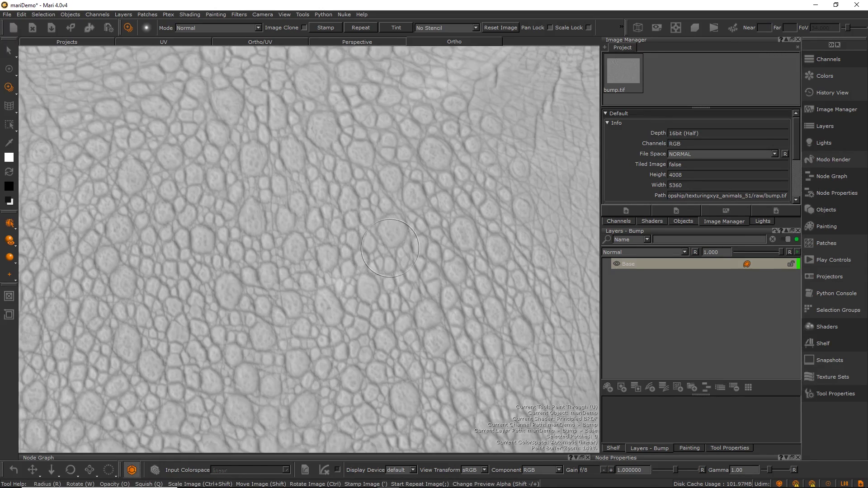
{"action": "mouse_move", "coordinate": [382, 244]}
{"action": "left_mouse_down"}
{"action": "mouse_move", "coordinate": [354, 256]}
{"action": "mouse_move", "coordinate": [316, 226]}
{"action": "mouse_move", "coordinate": [301, 172]}
{"action": "mouse_move", "coordinate": [344, 176]}
{"action": "left_mouse_up"}
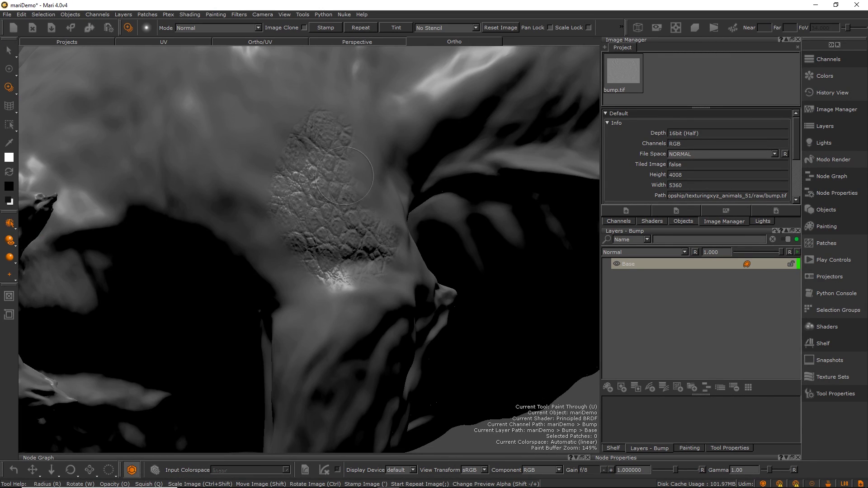
{"action": "mouse_move", "coordinate": [305, 199]}
{"action": "left_mouse_down"}
{"action": "mouse_move", "coordinate": [255, 194]}
{"action": "mouse_move", "coordinate": [274, 253]}
{"action": "mouse_move", "coordinate": [386, 309]}
{"action": "mouse_move", "coordinate": [316, 353]}
{"action": "mouse_move", "coordinate": [295, 322]}
{"action": "left_mouse_up"}
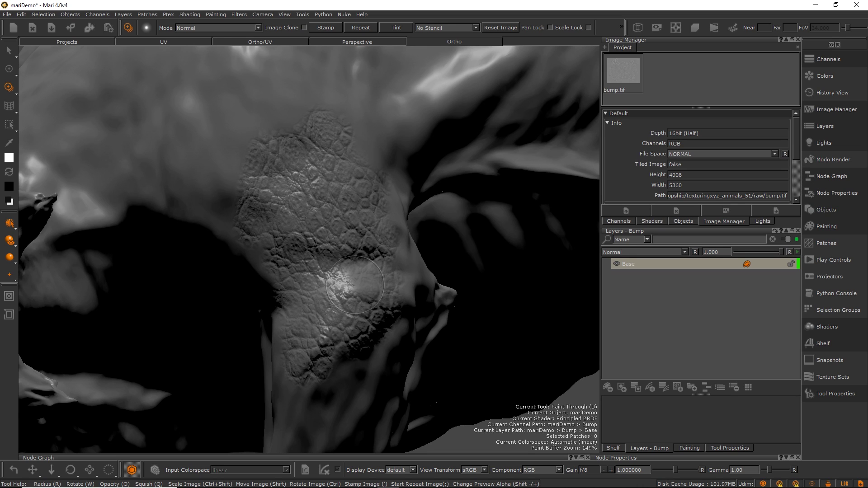
{"action": "left_click_drag", "start_coordinate": [355, 281], "coordinate": [354, 271]}
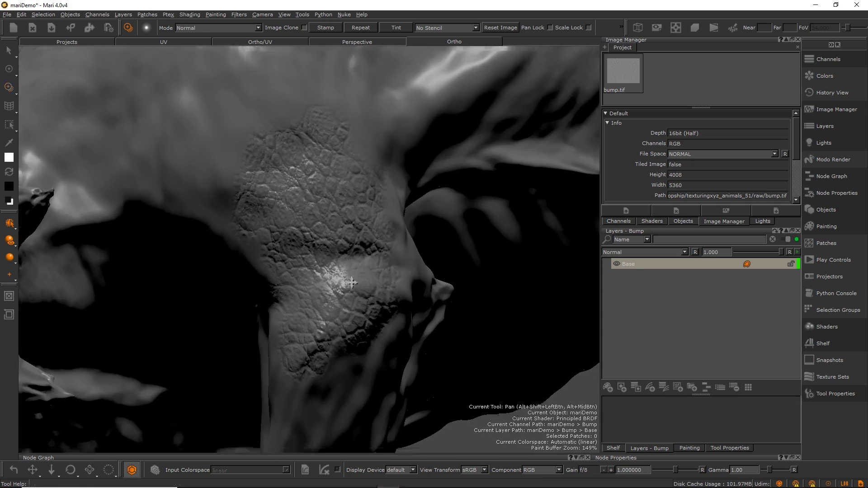
Step: Try a scale bump stroke on the front leg below the elbow and undo it
{"action": "middle_click_drag", "start_coordinate": [351, 283], "coordinate": [351, 181], "text": "alt"}
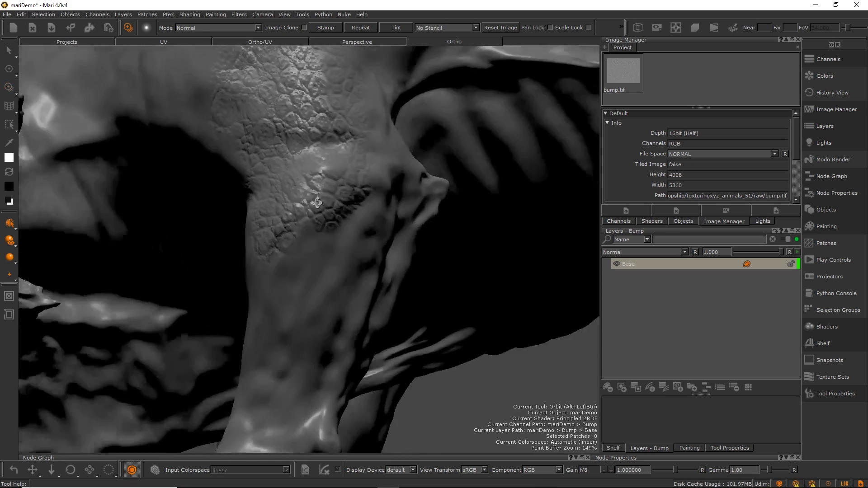
{"action": "left_click_drag", "start_coordinate": [350, 181], "coordinate": [346, 267], "text": "alt"}
{"action": "mouse_move", "coordinate": [346, 267]}
{"action": "middle_mouse_down", "text": "alt"}
{"action": "mouse_move", "coordinate": [357, 242]}
{"action": "mouse_move", "coordinate": [364, 271]}
{"action": "middle_mouse_up", "text": "alt"}
{"action": "left_click_drag", "start_coordinate": [364, 271], "coordinate": [344, 280], "text": "alt"}
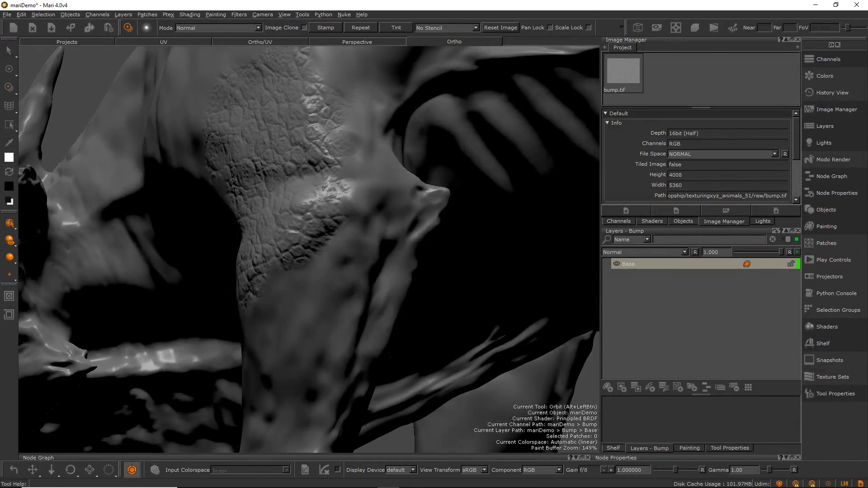
{"action": "right_click_drag", "start_coordinate": [344, 280], "coordinate": [317, 271], "text": "alt"}
{"action": "left_click_drag", "start_coordinate": [316, 271], "coordinate": [325, 267], "text": "alt"}
{"action": "right_click_drag", "start_coordinate": [325, 267], "coordinate": [353, 244], "text": "alt"}
{"action": "mouse_move", "coordinate": [357, 238]}
{"action": "left_mouse_down"}
{"action": "mouse_move", "coordinate": [317, 304]}
{"action": "mouse_move", "coordinate": [322, 293]}
{"action": "left_mouse_up"}
{"action": "key", "text": "ctrl+z"}
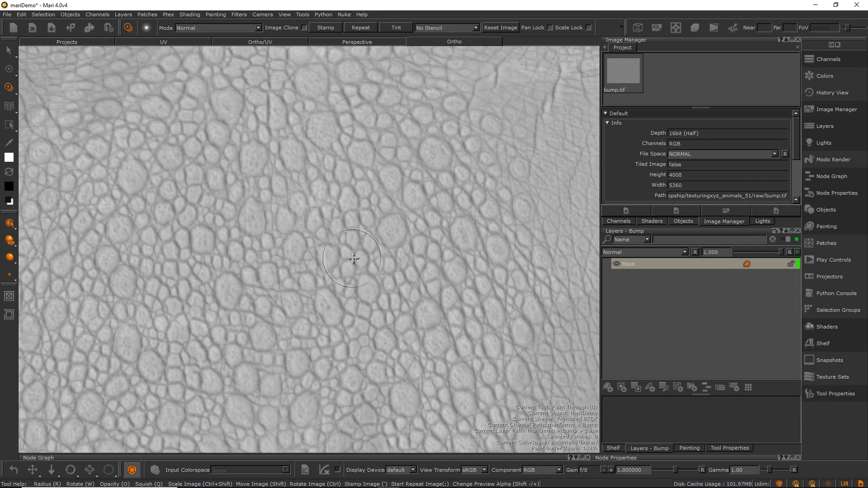
Step: Shift the bump image down the front leg, then paint the scales through along the forearm and bake the paint
{"action": "mouse_move", "coordinate": [360, 203]}
{"action": "left_mouse_down", "text": "shift"}
{"action": "mouse_move", "coordinate": [348, 262]}
{"action": "mouse_move", "coordinate": [362, 384]}
{"action": "left_mouse_up", "text": "shift"}
{"action": "left_click_drag", "start_coordinate": [317, 296], "coordinate": [320, 261]}
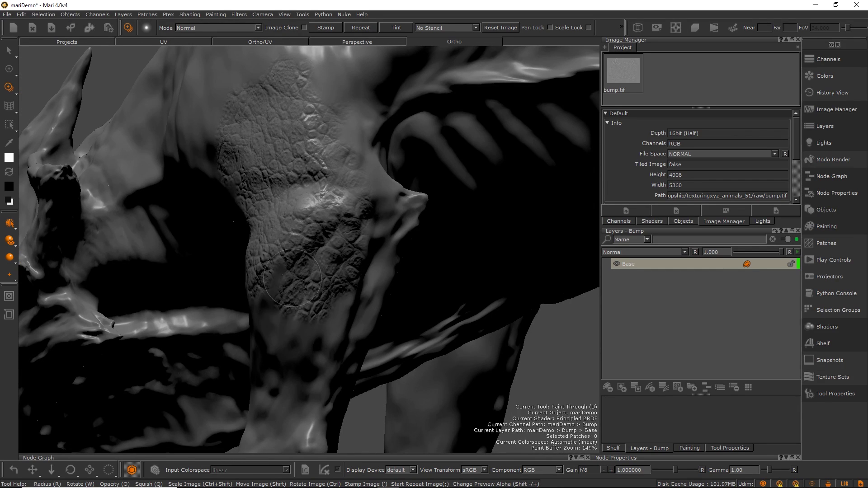
{"action": "left_click_drag", "start_coordinate": [292, 278], "coordinate": [308, 336]}
{"action": "key", "text": "b"}
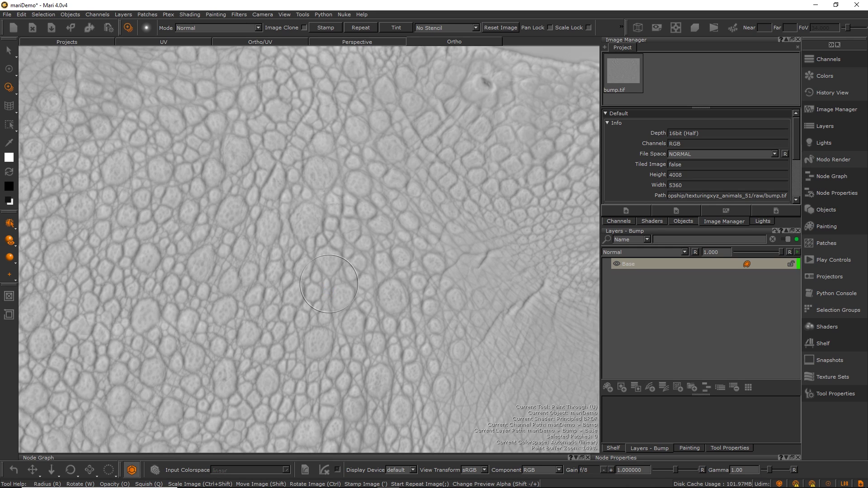
Step: Paint the scale bumps through around the front-facing side of the elbow and forearm, and bake the paint
{"action": "left_click_drag", "start_coordinate": [336, 268], "coordinate": [370, 273], "text": "alt"}
{"action": "right_click_drag", "start_coordinate": [375, 268], "coordinate": [335, 248], "text": "alt"}
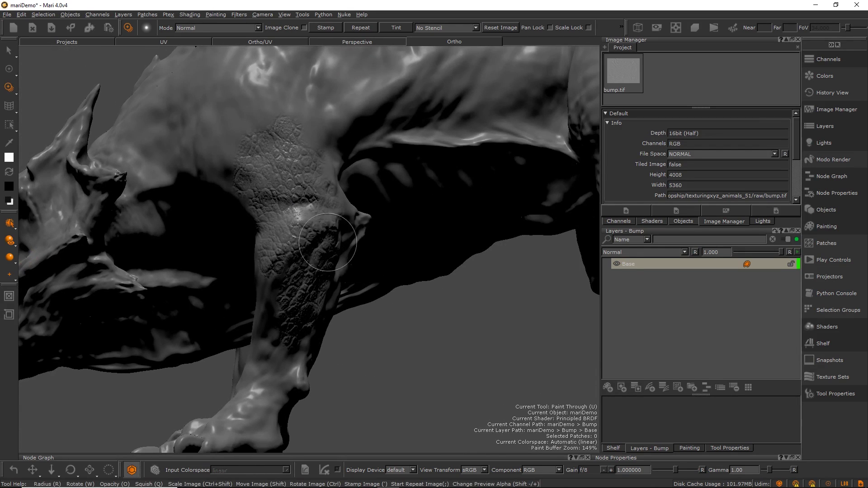
{"action": "mouse_move", "coordinate": [327, 242]}
{"action": "left_mouse_down", "text": "alt"}
{"action": "mouse_move", "coordinate": [345, 248]}
{"action": "mouse_move", "coordinate": [341, 267]}
{"action": "mouse_move", "coordinate": [326, 275]}
{"action": "mouse_move", "coordinate": [368, 294]}
{"action": "mouse_move", "coordinate": [340, 314]}
{"action": "mouse_move", "coordinate": [332, 270]}
{"action": "mouse_move", "coordinate": [307, 280]}
{"action": "mouse_move", "coordinate": [331, 239]}
{"action": "left_mouse_up", "text": "alt"}
{"action": "left_click_drag", "start_coordinate": [312, 272], "coordinate": [306, 285]}
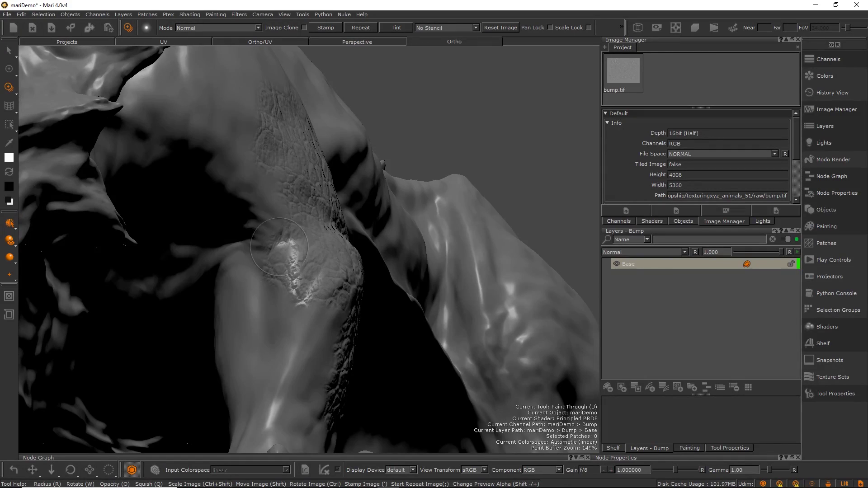
{"action": "mouse_move", "coordinate": [279, 246]}
{"action": "left_mouse_down"}
{"action": "mouse_move", "coordinate": [246, 190]}
{"action": "mouse_move", "coordinate": [273, 287]}
{"action": "left_mouse_up"}
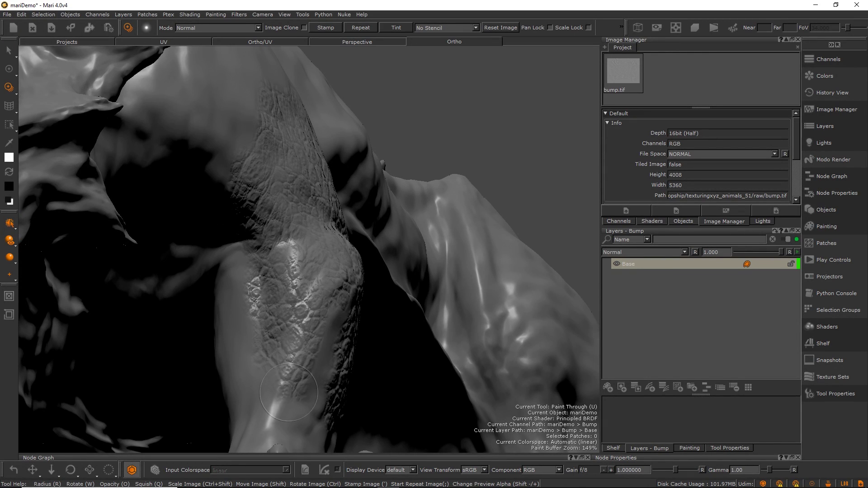
{"action": "key", "text": "b"}
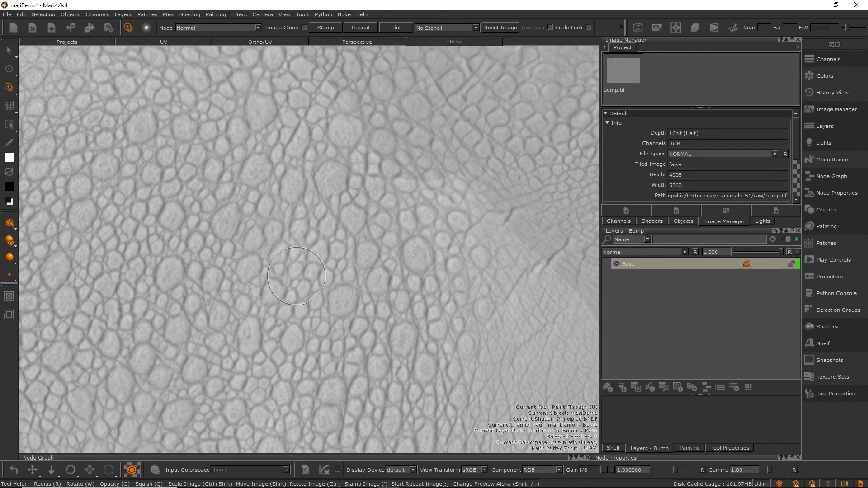
{"action": "mouse_move", "coordinate": [323, 267]}
{"action": "left_mouse_down", "text": "alt"}
{"action": "mouse_move", "coordinate": [281, 294]}
{"action": "mouse_move", "coordinate": [381, 248]}
{"action": "mouse_move", "coordinate": [369, 301]}
{"action": "left_mouse_up", "text": "alt"}
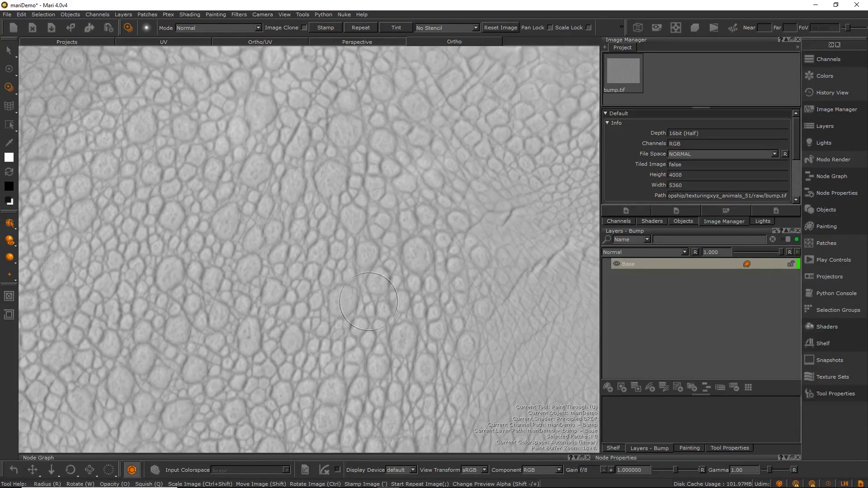
{"action": "key", "text": "s"}
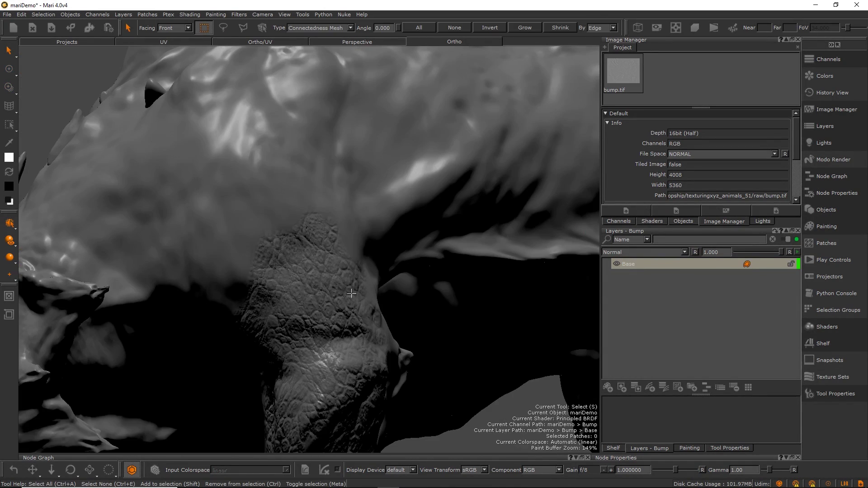
{"action": "left_click", "coordinate": [351, 293]}
{"action": "left_click_drag", "start_coordinate": [375, 279], "coordinate": [471, 366], "text": "alt"}
{"action": "key", "text": "ctrl+e"}
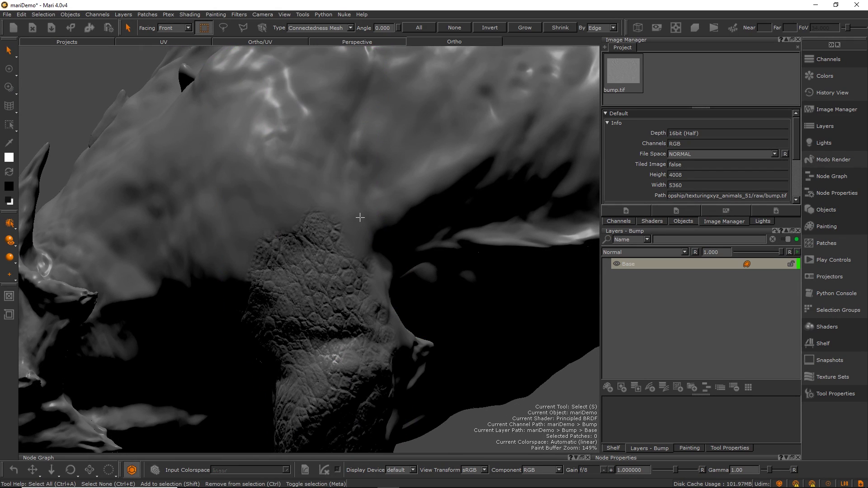
Step: Reposition the bump image over the shoulder and paint the scales through from the upper shoulder down to the painted leg
{"action": "key", "text": "u"}
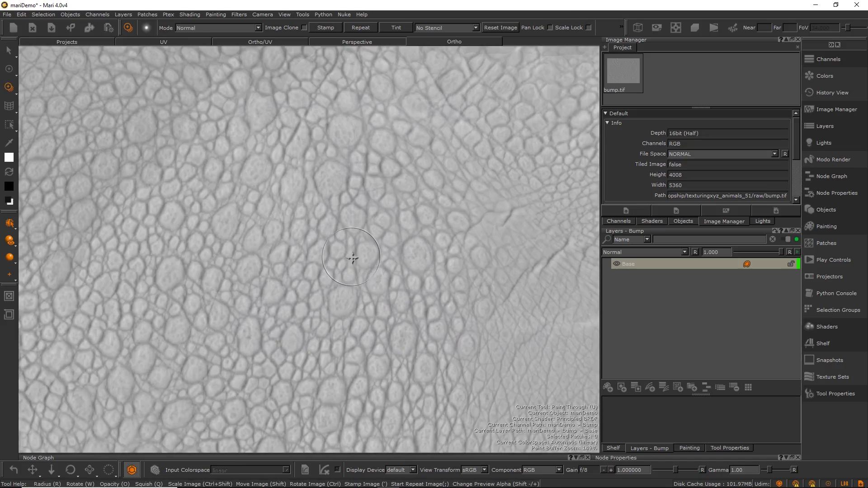
{"action": "mouse_move", "coordinate": [353, 256]}
{"action": "left_mouse_down", "text": "shift"}
{"action": "mouse_move", "coordinate": [310, 269]}
{"action": "mouse_move", "coordinate": [316, 280]}
{"action": "mouse_move", "coordinate": [308, 229]}
{"action": "left_mouse_up", "text": "shift"}
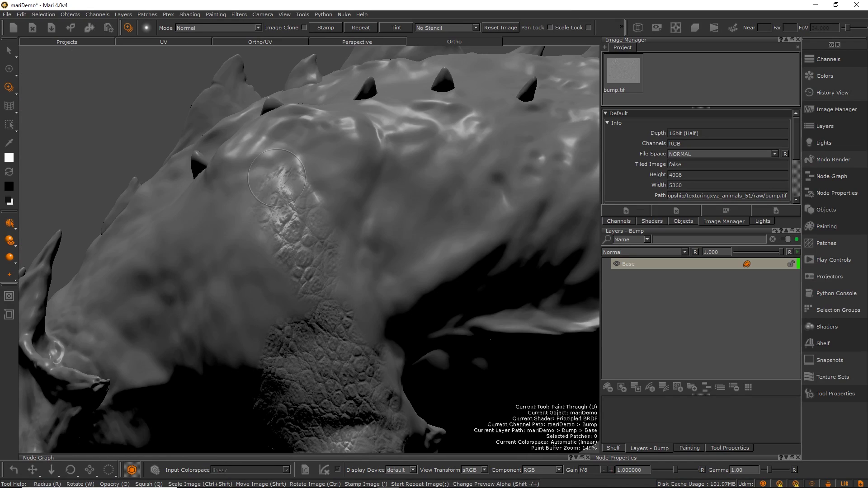
{"action": "mouse_move", "coordinate": [277, 178]}
{"action": "left_mouse_down"}
{"action": "mouse_move", "coordinate": [277, 340]}
{"action": "mouse_move", "coordinate": [312, 325]}
{"action": "left_mouse_up"}
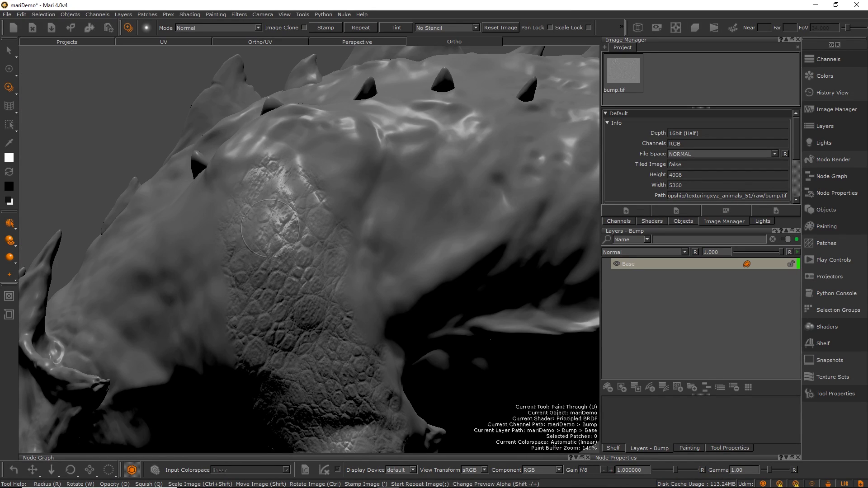
Step: Reposition the bump image over the lower front leg and paint the scales through across the bare areas of the forearm and elbow
{"action": "mouse_move", "coordinate": [307, 263]}
{"action": "left_mouse_down", "text": "shift"}
{"action": "mouse_move", "coordinate": [309, 173]}
{"action": "mouse_move", "coordinate": [327, 225]}
{"action": "mouse_move", "coordinate": [343, 226]}
{"action": "mouse_move", "coordinate": [368, 261]}
{"action": "left_mouse_up", "text": "shift"}
{"action": "mouse_move", "coordinate": [368, 261]}
{"action": "right_mouse_down", "text": "alt"}
{"action": "mouse_move", "coordinate": [325, 256]}
{"action": "mouse_move", "coordinate": [348, 267]}
{"action": "right_mouse_up", "text": "alt"}
{"action": "mouse_move", "coordinate": [348, 267]}
{"action": "left_mouse_down", "text": "alt"}
{"action": "mouse_move", "coordinate": [292, 258]}
{"action": "mouse_move", "coordinate": [341, 276]}
{"action": "mouse_move", "coordinate": [312, 253]}
{"action": "mouse_move", "coordinate": [380, 232]}
{"action": "mouse_move", "coordinate": [334, 319]}
{"action": "left_mouse_up", "text": "alt"}
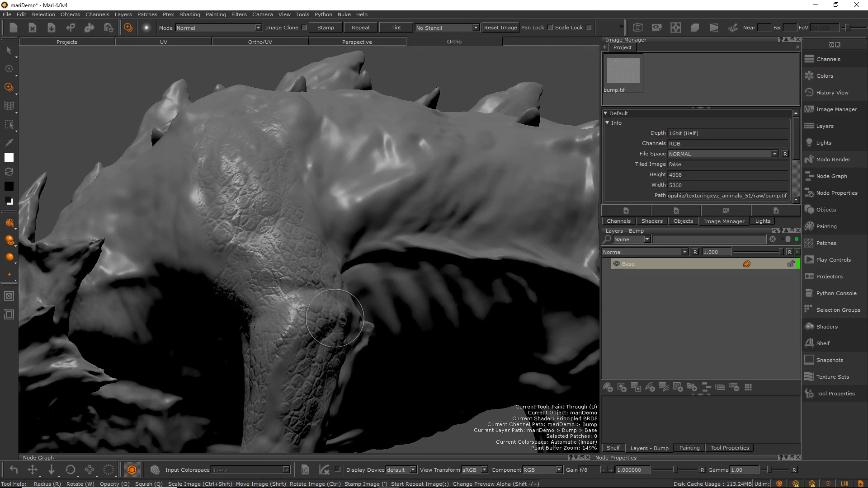
{"action": "middle_click_drag", "start_coordinate": [335, 319], "coordinate": [348, 276], "text": "alt"}
{"action": "right_click_drag", "start_coordinate": [349, 275], "coordinate": [350, 295], "text": "alt"}
{"action": "left_click_drag", "start_coordinate": [314, 248], "coordinate": [374, 275], "text": "shift"}
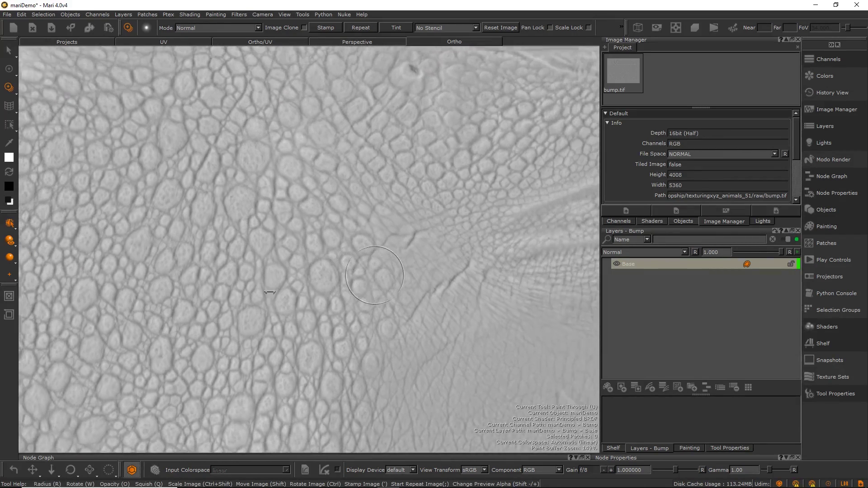
{"action": "right_click_drag", "start_coordinate": [269, 292], "coordinate": [293, 276], "text": "alt"}
{"action": "mouse_move", "coordinate": [287, 243]}
{"action": "left_mouse_down", "text": "shift"}
{"action": "mouse_move", "coordinate": [340, 241]}
{"action": "mouse_move", "coordinate": [365, 283]}
{"action": "mouse_move", "coordinate": [324, 270]}
{"action": "left_mouse_up", "text": "shift"}
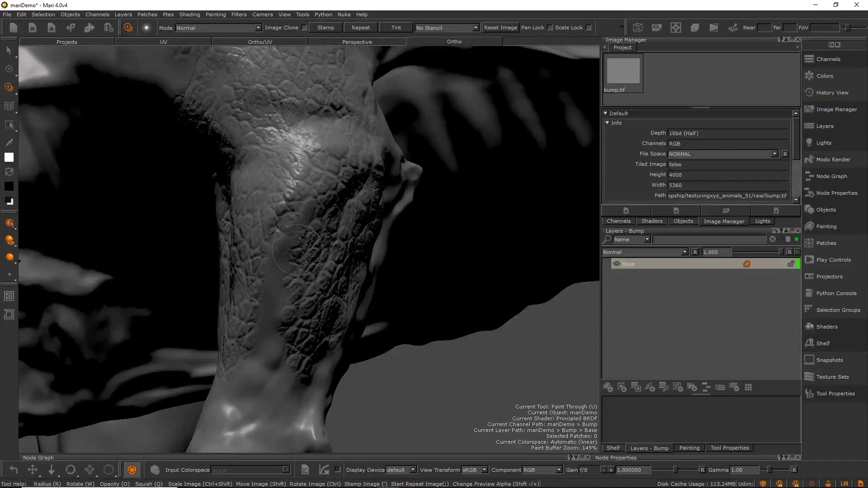
{"action": "mouse_move", "coordinate": [280, 327]}
{"action": "left_mouse_down"}
{"action": "mouse_move", "coordinate": [242, 384]}
{"action": "mouse_move", "coordinate": [272, 388]}
{"action": "mouse_move", "coordinate": [290, 330]}
{"action": "left_mouse_up"}
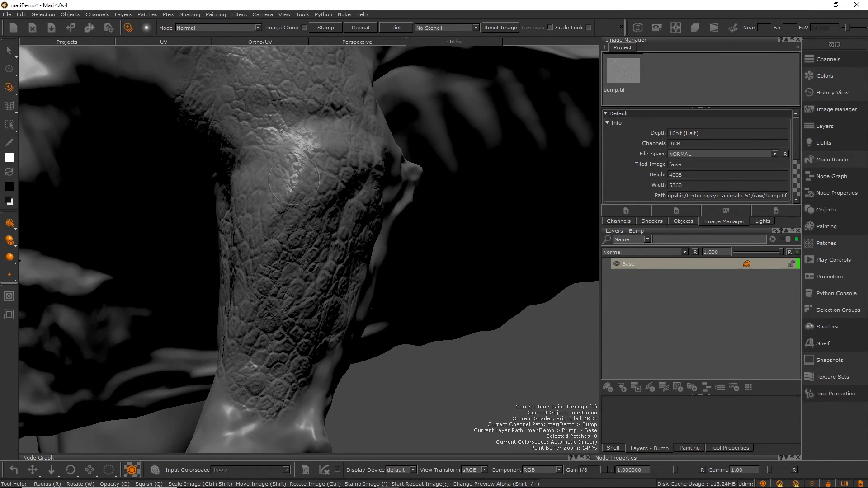
{"action": "mouse_move", "coordinate": [294, 179]}
{"action": "left_mouse_down"}
{"action": "mouse_move", "coordinate": [295, 158]}
{"action": "mouse_move", "coordinate": [281, 147]}
{"action": "left_mouse_up"}
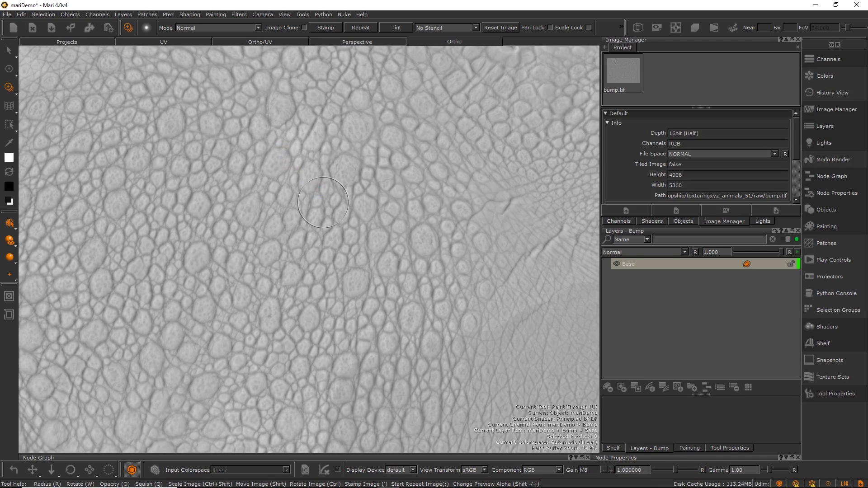
Step: Examine the painted scales on the shoulder, elbow and forearm from several angles
{"action": "mouse_move", "coordinate": [323, 202]}
{"action": "left_mouse_down", "text": "alt"}
{"action": "mouse_move", "coordinate": [349, 212]}
{"action": "mouse_move", "coordinate": [298, 261]}
{"action": "mouse_move", "coordinate": [283, 231]}
{"action": "mouse_move", "coordinate": [307, 223]}
{"action": "mouse_move", "coordinate": [337, 192]}
{"action": "mouse_move", "coordinate": [319, 248]}
{"action": "mouse_move", "coordinate": [335, 244]}
{"action": "mouse_move", "coordinate": [328, 250]}
{"action": "left_mouse_up", "text": "alt"}
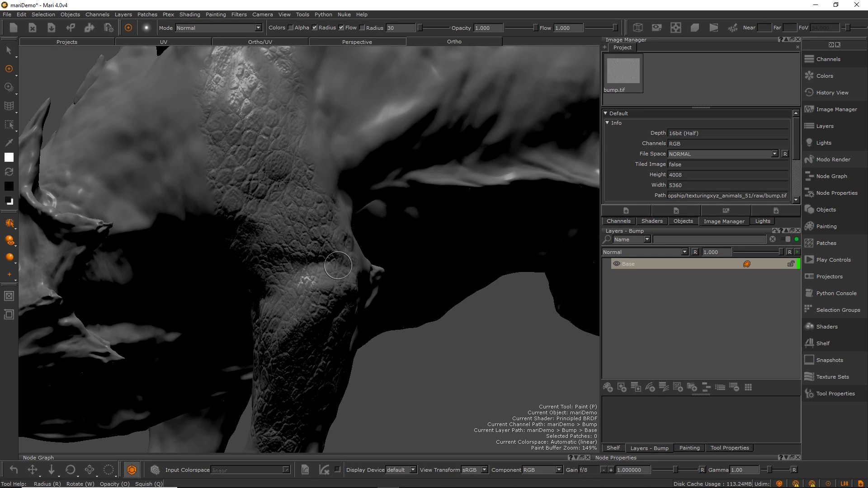
{"action": "left_click_drag", "start_coordinate": [326, 266], "coordinate": [328, 259], "text": "alt"}
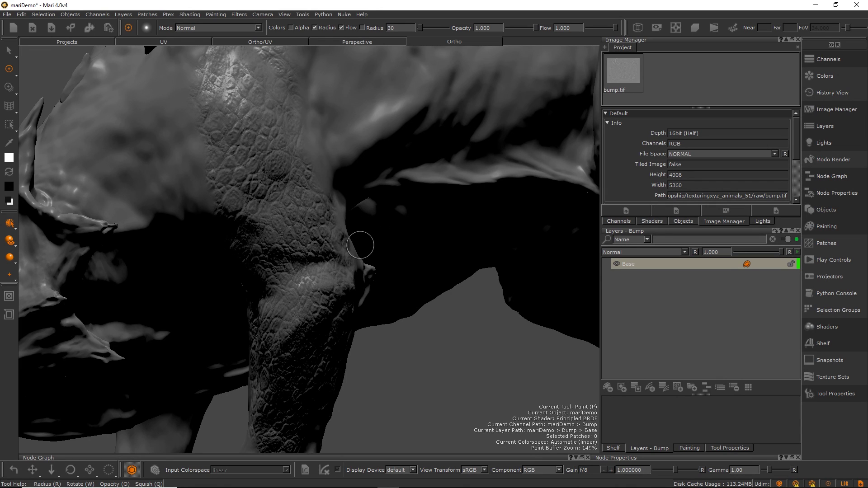
{"action": "right_click_drag", "start_coordinate": [366, 259], "coordinate": [335, 244], "text": "alt"}
{"action": "left_click_drag", "start_coordinate": [335, 244], "coordinate": [348, 233], "text": "alt"}
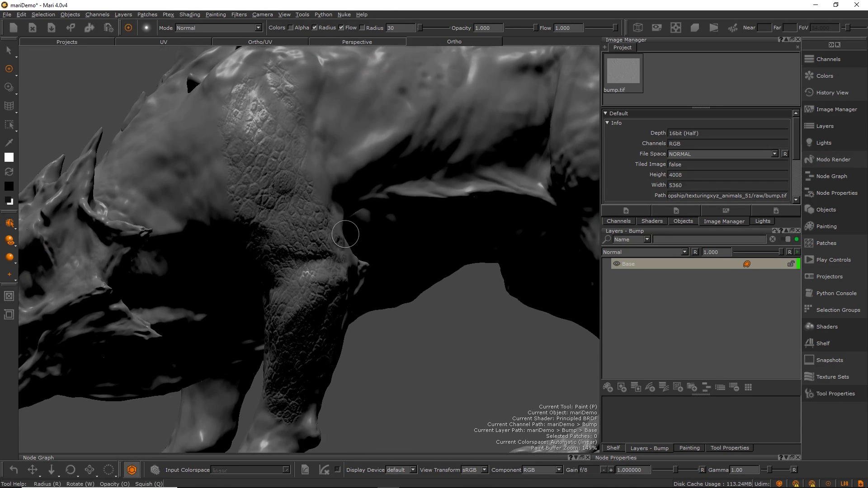
{"action": "middle_click_drag", "start_coordinate": [340, 216], "coordinate": [342, 248], "text": "alt"}
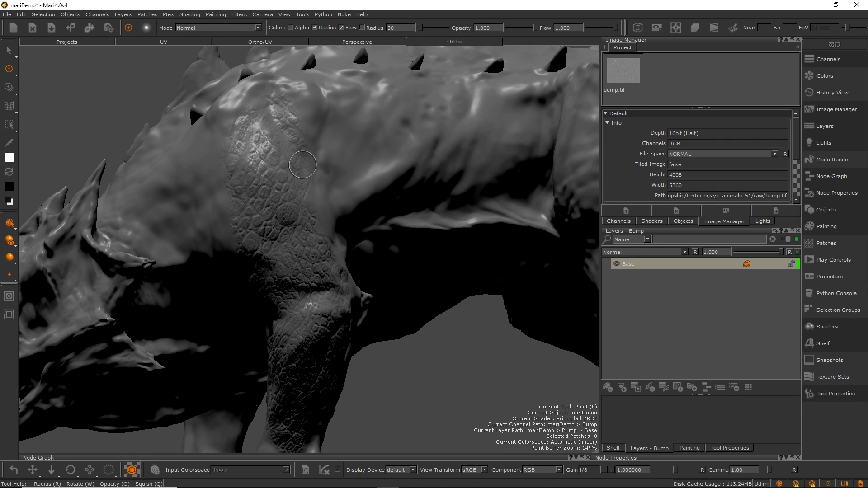
{"action": "scroll", "coordinate": [312, 217], "scroll_direction": "up", "scroll_amount": 3}
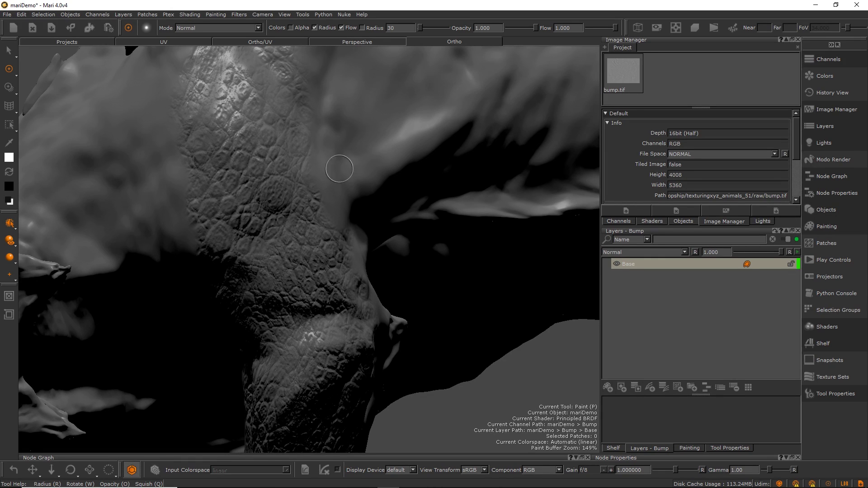
{"action": "left_click_drag", "start_coordinate": [350, 183], "coordinate": [304, 227], "text": "alt"}
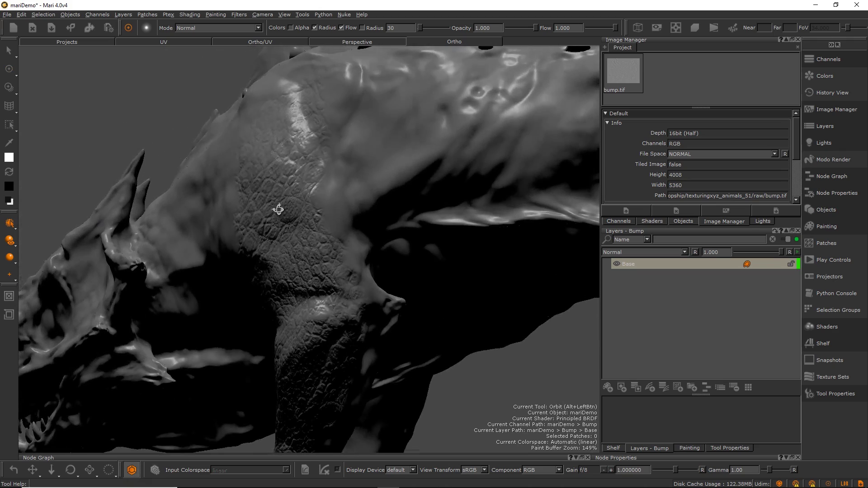
{"action": "mouse_move", "coordinate": [278, 209]}
{"action": "left_mouse_down"}
{"action": "mouse_move", "coordinate": [296, 191]}
{"action": "mouse_move", "coordinate": [358, 195]}
{"action": "mouse_move", "coordinate": [335, 188]}
{"action": "left_mouse_up"}
{"action": "mouse_move", "coordinate": [335, 188]}
{"action": "right_mouse_down", "text": "alt"}
{"action": "mouse_move", "coordinate": [324, 239]}
{"action": "mouse_move", "coordinate": [380, 258]}
{"action": "right_mouse_up", "text": "alt"}
{"action": "scroll", "coordinate": [324, 239], "scroll_direction": "down", "scroll_amount": 3}
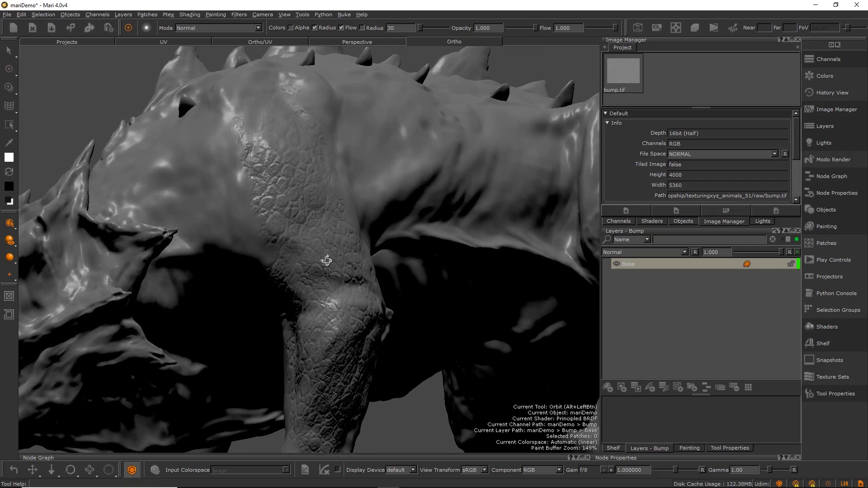
Step: Select the front leg patch, clear the selection again and return to the Paint tool
{"action": "key", "text": "s"}
{"action": "left_click", "coordinate": [333, 284]}
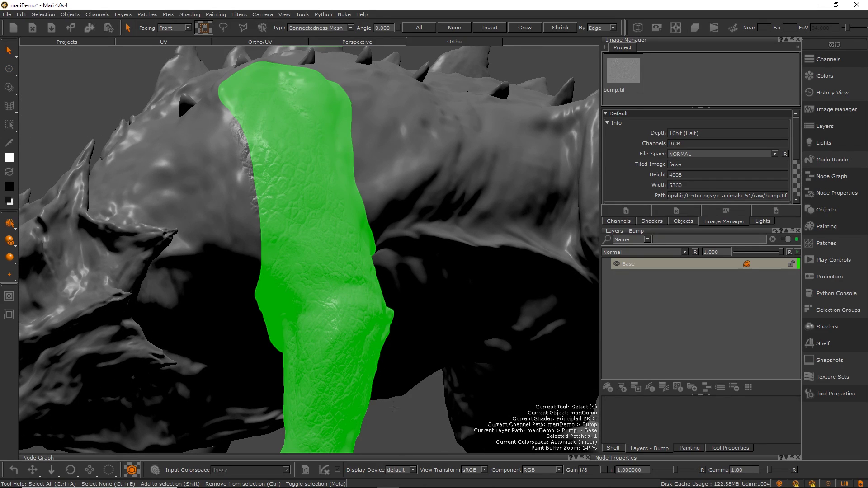
{"action": "key", "text": "ctrl+e"}
{"action": "key", "text": "p"}
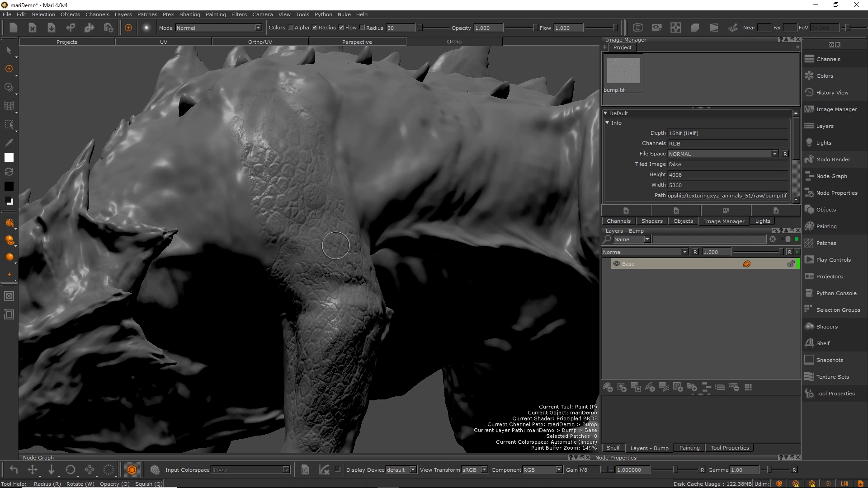
Step: Set the viewport shader to Current Channel to display the Bump channel on the model
{"action": "mouse_move", "coordinate": [337, 240]}
{"action": "left_mouse_down", "text": "alt"}
{"action": "mouse_move", "coordinate": [336, 262]}
{"action": "mouse_move", "coordinate": [281, 262]}
{"action": "mouse_move", "coordinate": [366, 254]}
{"action": "mouse_move", "coordinate": [357, 187]}
{"action": "left_mouse_up", "text": "alt"}
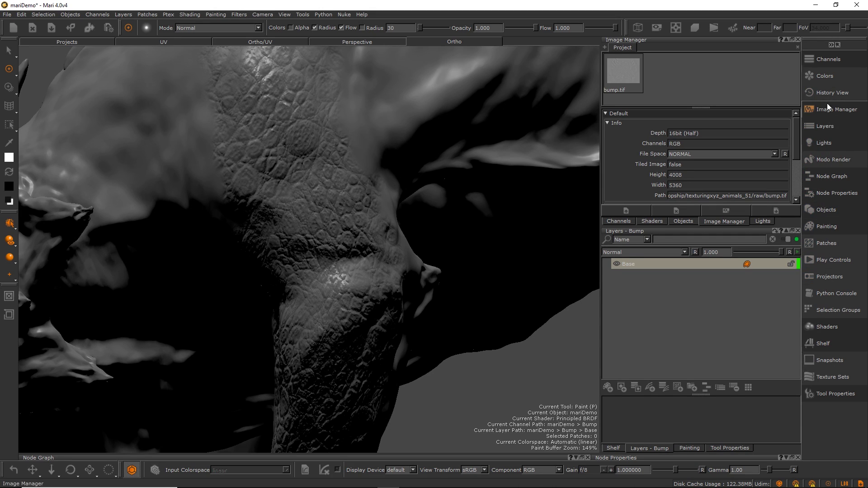
{"action": "left_click", "coordinate": [828, 60]}
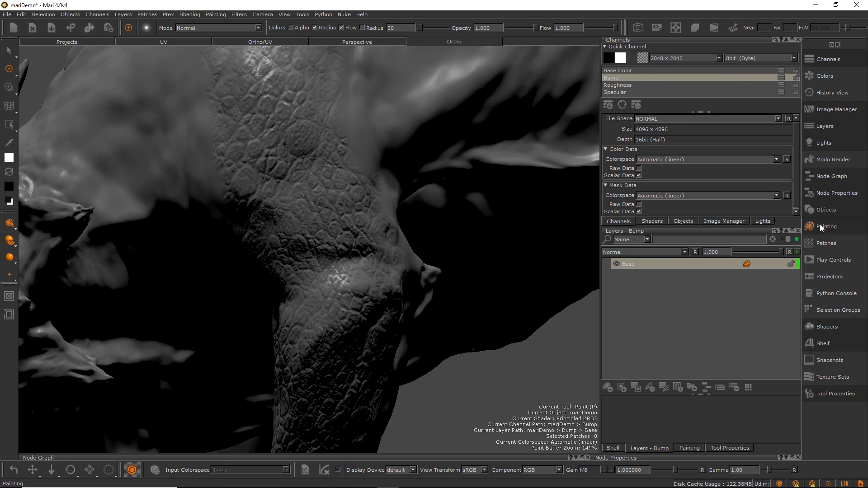
{"action": "left_click", "coordinate": [827, 327]}
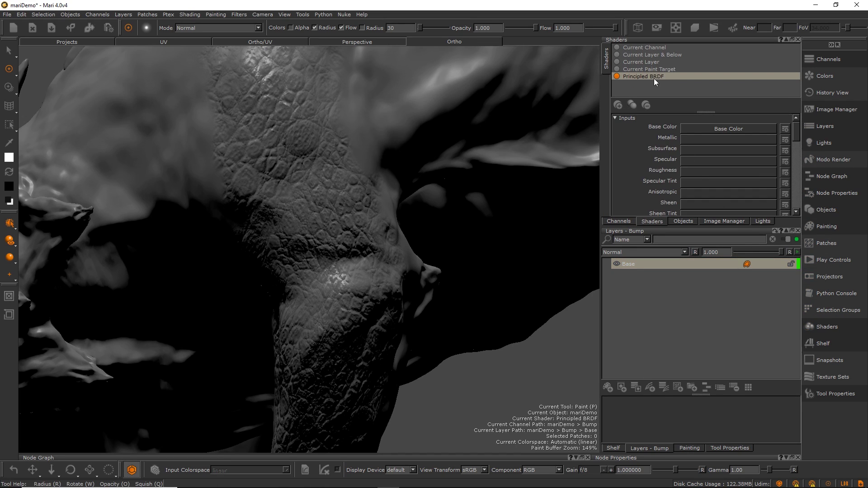
{"action": "left_click", "coordinate": [647, 47]}
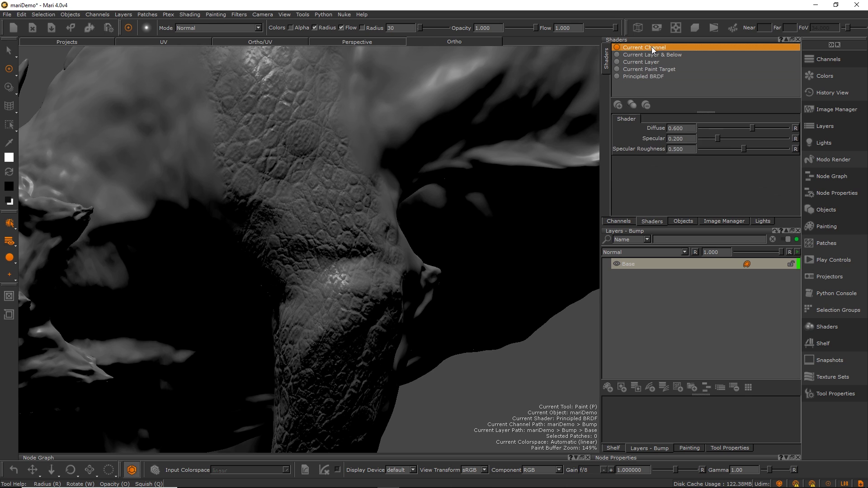
Step: Examine the grayscale bump scales around the elbow and forearm up close and from the side
{"action": "right_click_drag", "start_coordinate": [448, 230], "coordinate": [434, 240], "text": "alt"}
{"action": "mouse_move", "coordinate": [488, 257]}
{"action": "right_mouse_down", "text": "alt"}
{"action": "mouse_move", "coordinate": [411, 289]}
{"action": "mouse_move", "coordinate": [407, 272]}
{"action": "right_mouse_up", "text": "alt"}
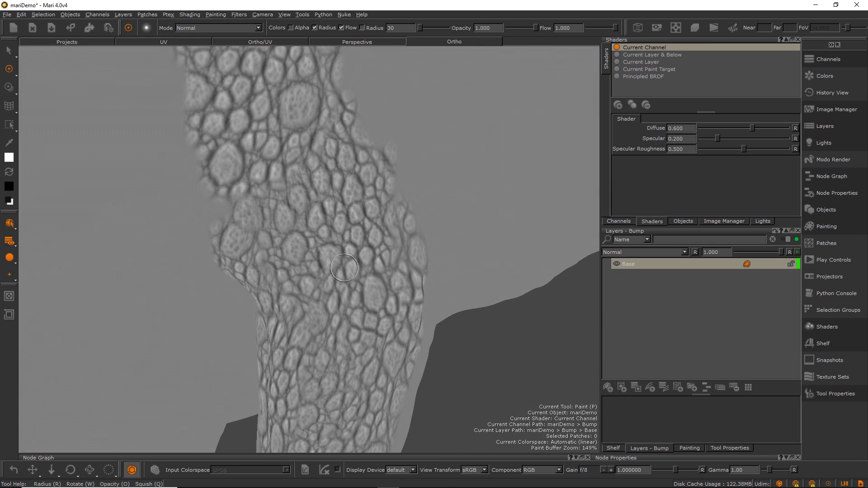
{"action": "right_click_drag", "start_coordinate": [343, 268], "coordinate": [400, 284], "text": "alt"}
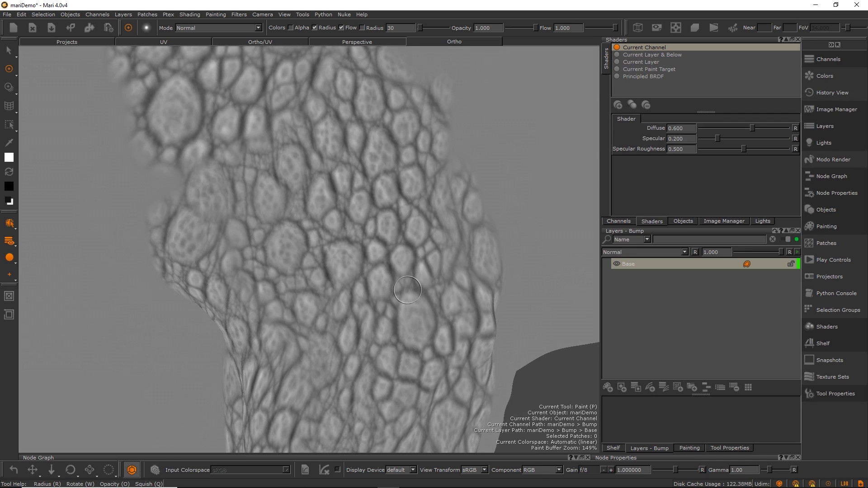
{"action": "mouse_move", "coordinate": [420, 301]}
{"action": "left_mouse_down", "text": "alt"}
{"action": "mouse_move", "coordinate": [390, 277]}
{"action": "mouse_move", "coordinate": [329, 260]}
{"action": "mouse_move", "coordinate": [386, 261]}
{"action": "mouse_move", "coordinate": [358, 255]}
{"action": "left_mouse_up", "text": "alt"}
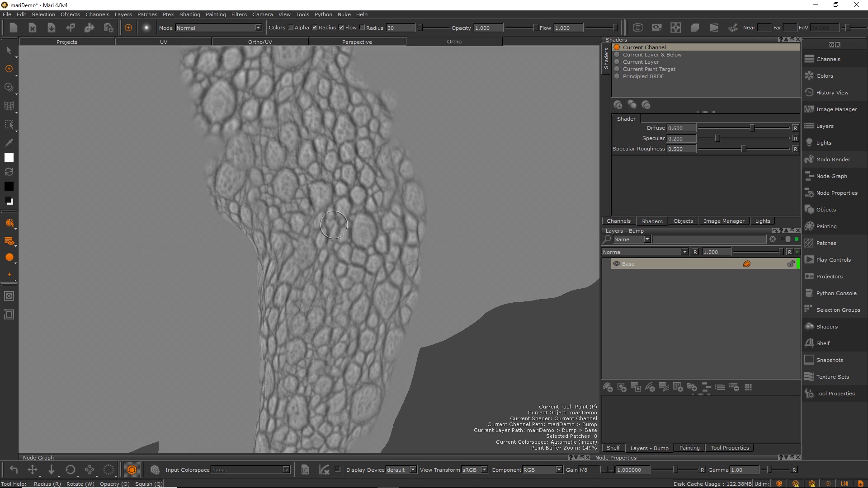
{"action": "scroll", "coordinate": [389, 228], "scroll_direction": "up", "scroll_amount": 3}
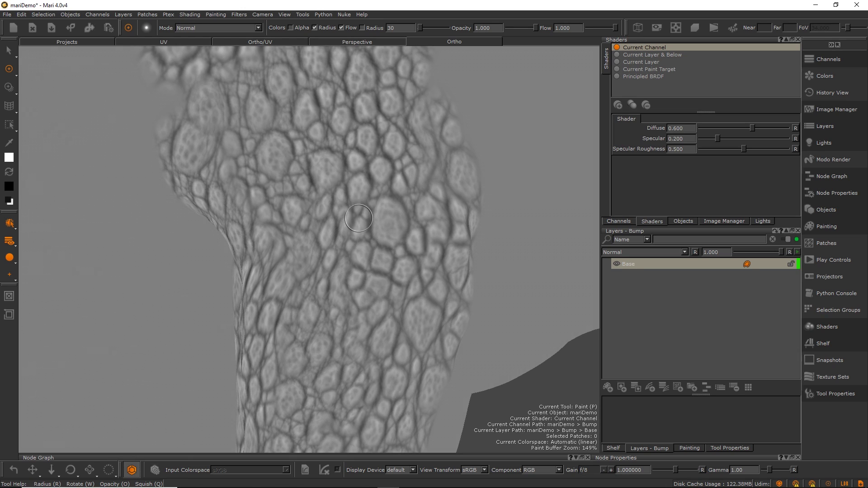
{"action": "right_click_drag", "start_coordinate": [428, 277], "coordinate": [370, 263], "text": "alt"}
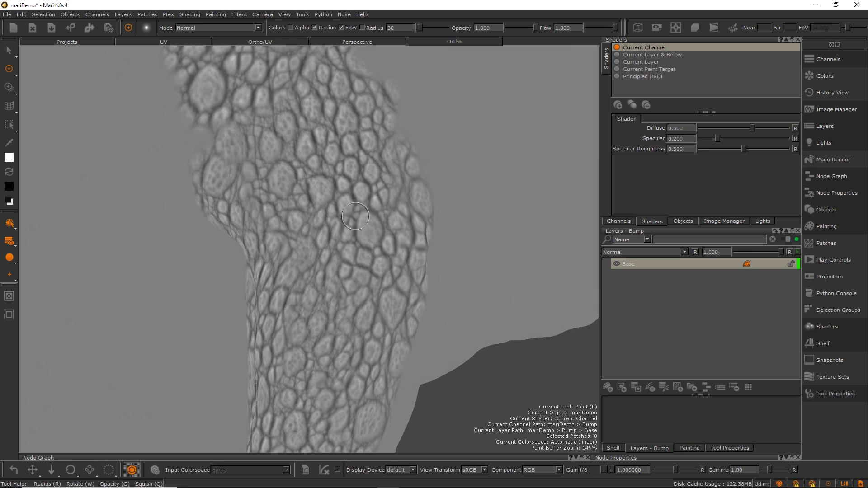
{"action": "left_click_drag", "start_coordinate": [375, 284], "coordinate": [400, 303], "text": "alt"}
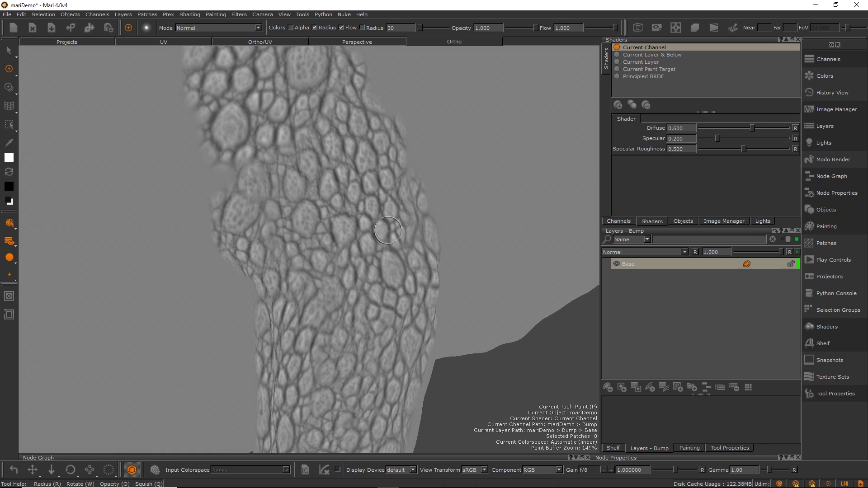
{"action": "mouse_move", "coordinate": [387, 257]}
{"action": "left_mouse_down", "text": "alt"}
{"action": "mouse_move", "coordinate": [319, 277]}
{"action": "mouse_move", "coordinate": [380, 265]}
{"action": "left_mouse_up", "text": "alt"}
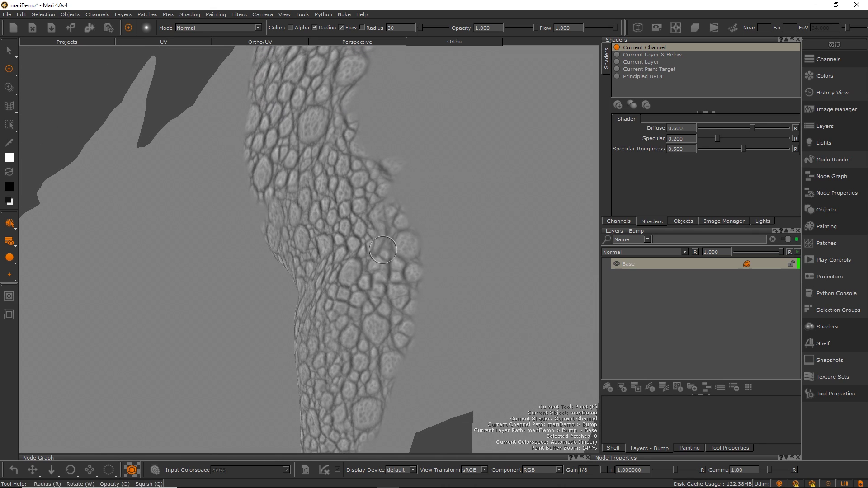
Step: Select the front leg patch that carries the painted scales
{"action": "key", "text": "s"}
{"action": "left_click", "coordinate": [364, 266]}
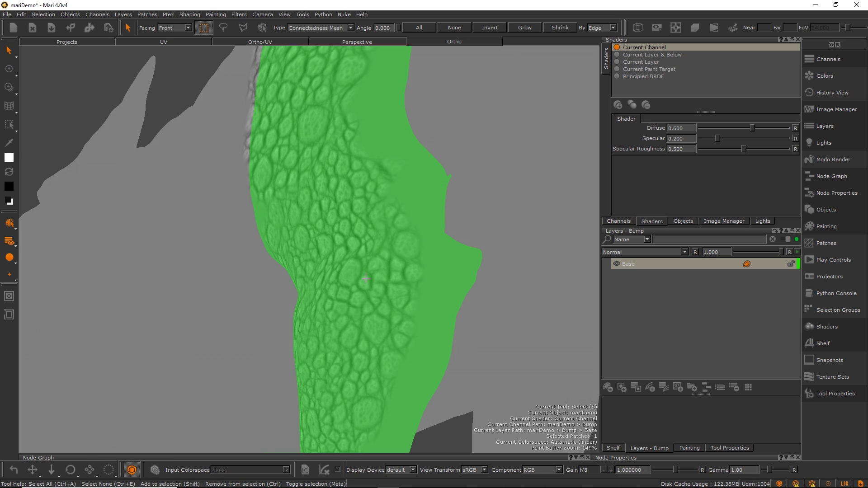
{"action": "left_click_drag", "start_coordinate": [356, 237], "coordinate": [395, 242], "text": "alt"}
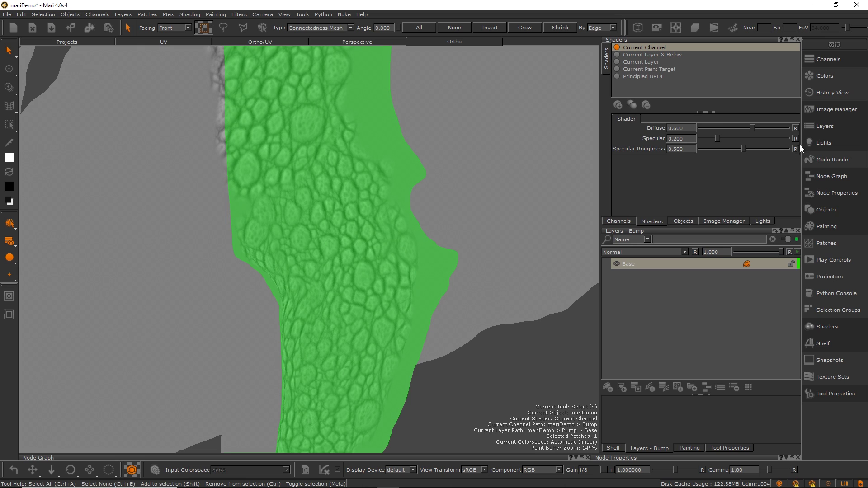
Step: Export the Bump channel flattened for the selected patch only, into the desktop's mari folder with the template Bump.$UDIM.tif
{"action": "left_click", "coordinate": [828, 60]}
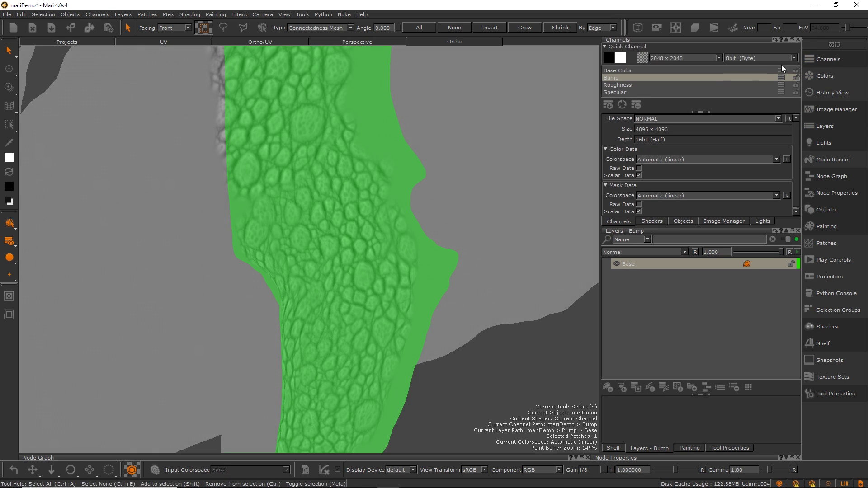
{"action": "right_click", "coordinate": [623, 77]}
{"action": "mouse_move", "coordinate": [673, 194]}
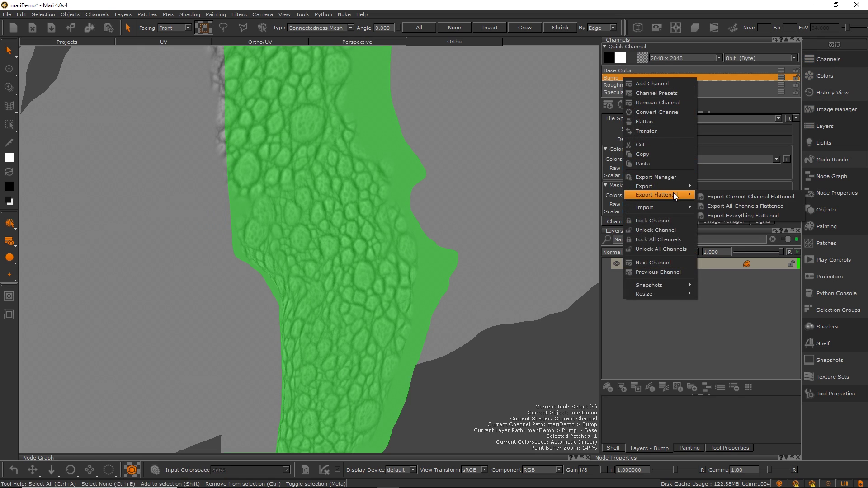
{"action": "left_click", "coordinate": [740, 197]}
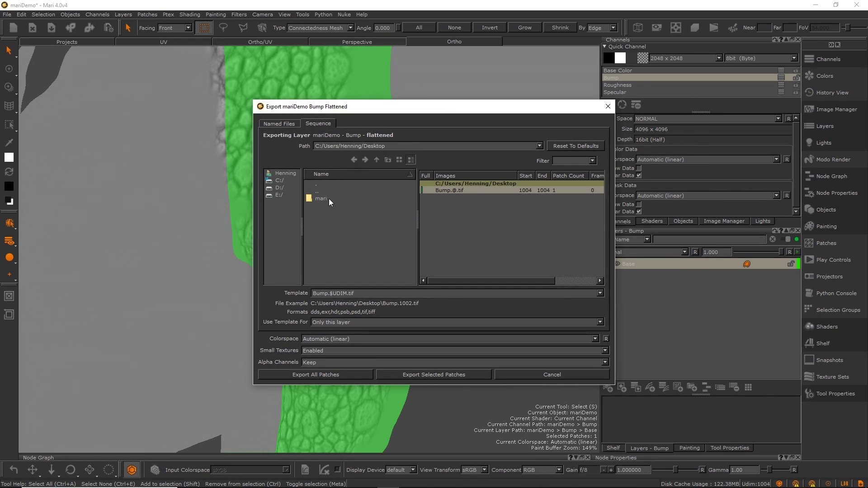
{"action": "double_click", "coordinate": [322, 198]}
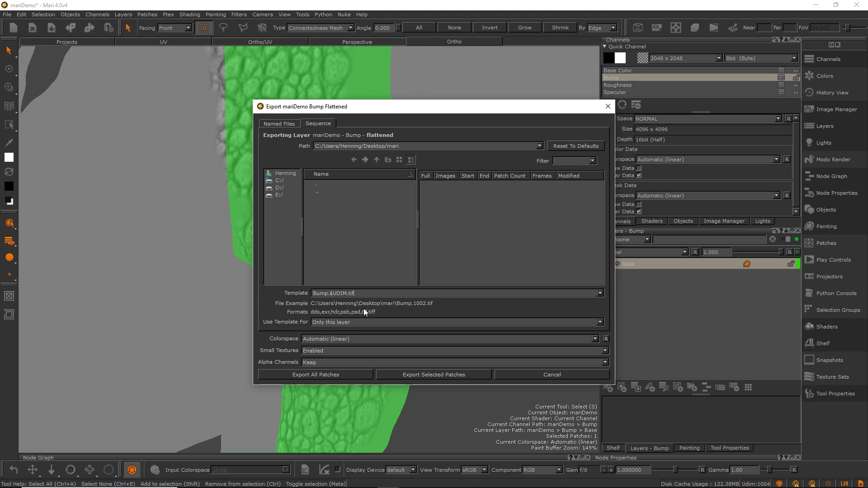
{"action": "left_click", "coordinate": [405, 375]}
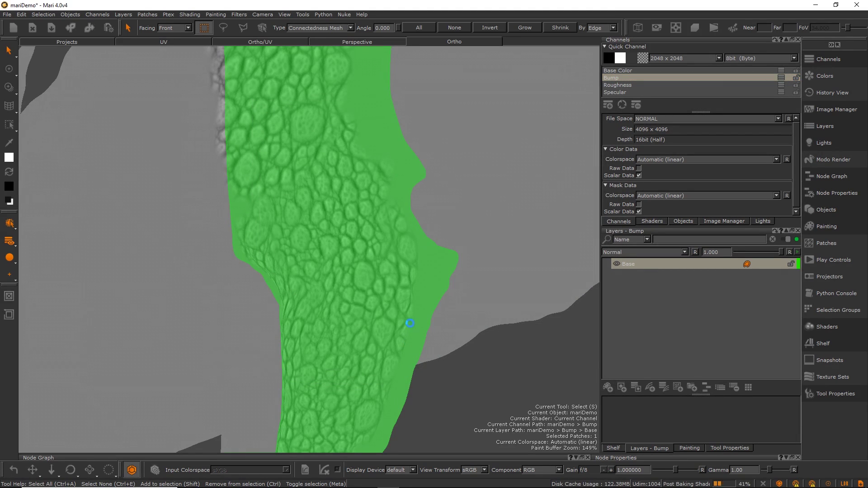
Step: Switch to ZBrush, create a blank 4096 × 4096 texture and assign it as the body's texture map
{"action": "key", "text": "alt+Tab"}
{"action": "key", "text": "Tab"}
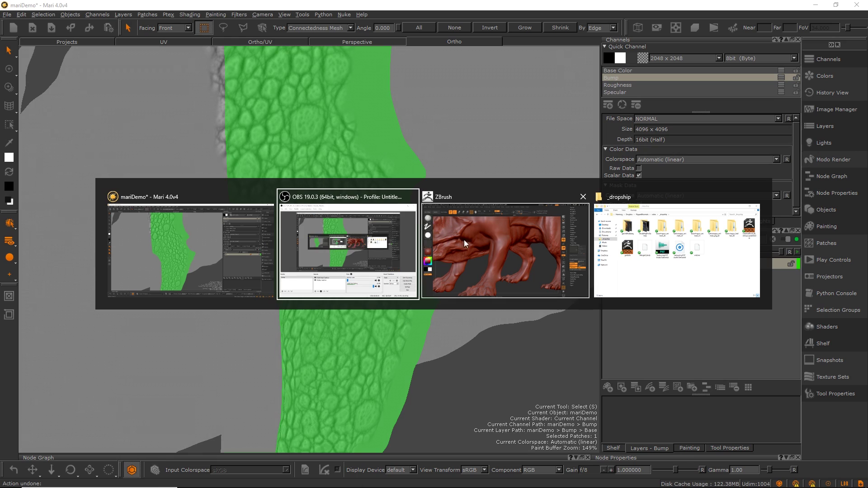
{"action": "right_click_drag", "start_coordinate": [432, 255], "coordinate": [433, 232]}
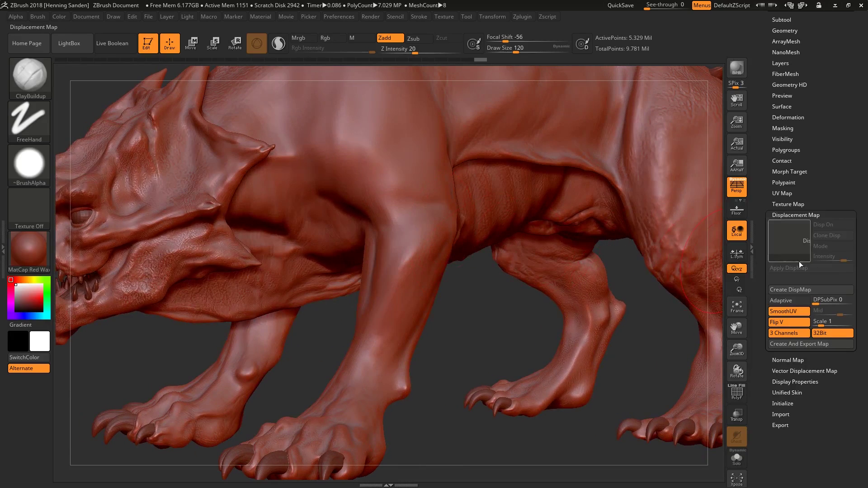
{"action": "left_click_drag", "start_coordinate": [764, 197], "coordinate": [762, 236]}
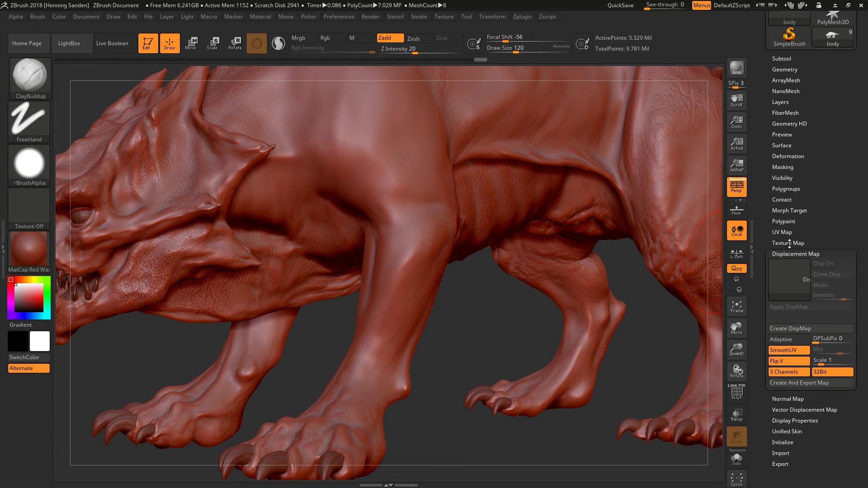
{"action": "left_click", "coordinate": [789, 243]}
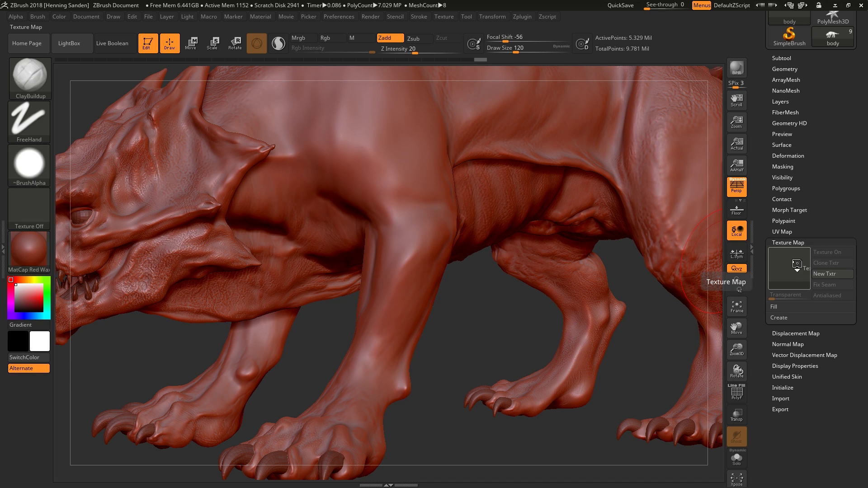
{"action": "left_click", "coordinate": [445, 17]}
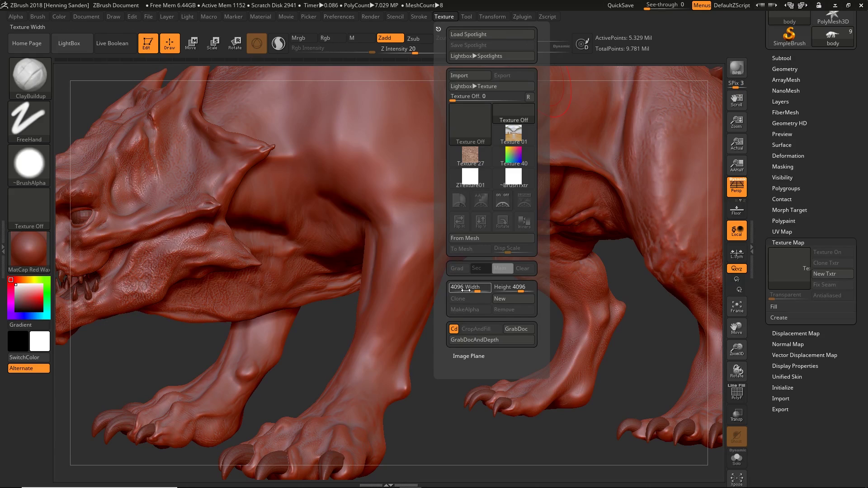
{"action": "left_click", "coordinate": [505, 300]}
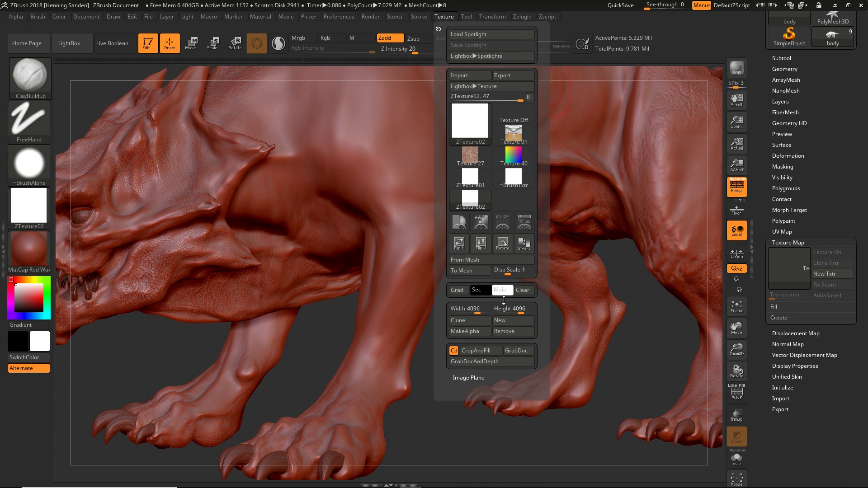
{"action": "left_click", "coordinate": [782, 258]}
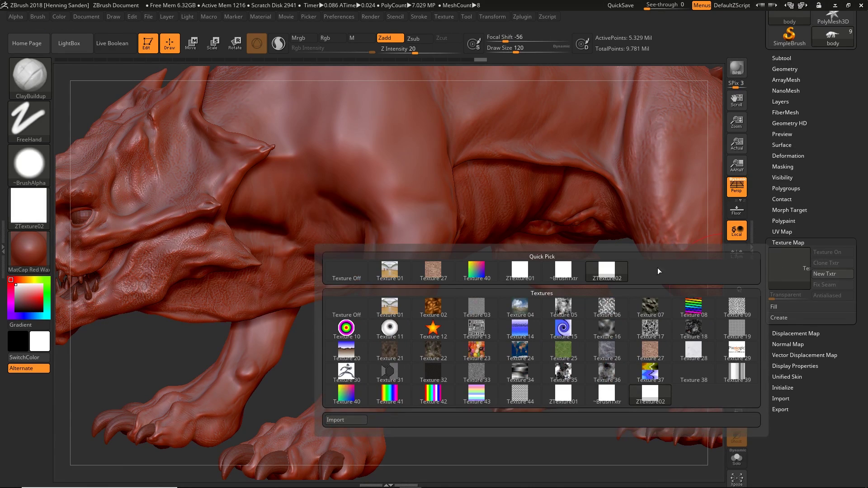
{"action": "left_click", "coordinate": [606, 272]}
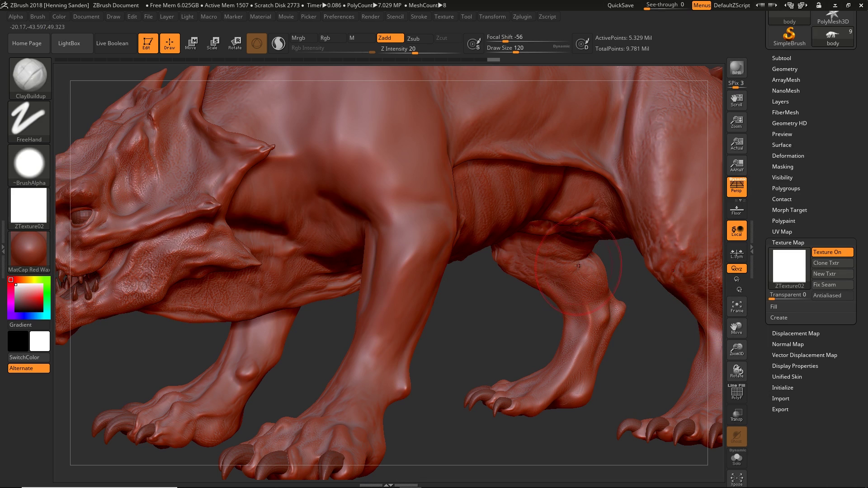
Step: Import Bump.1004 from the desktop's mari folder as the body's displacement map
{"action": "left_click", "coordinate": [792, 333]}
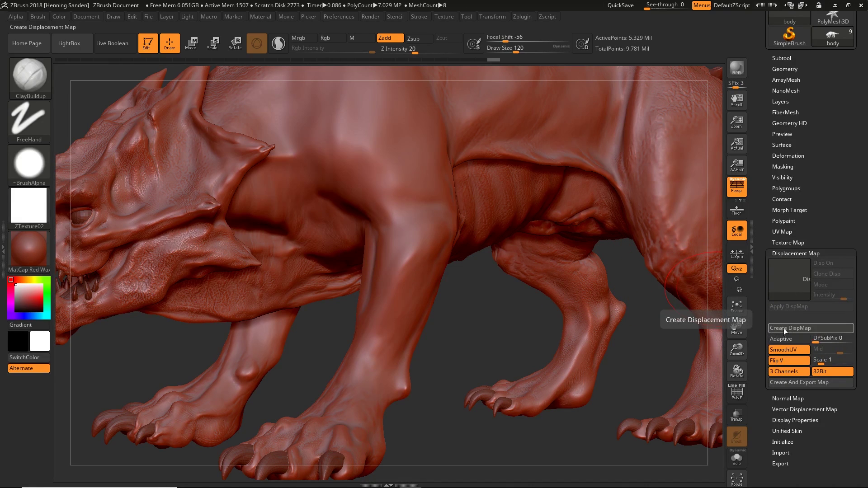
{"action": "left_click", "coordinate": [786, 286]}
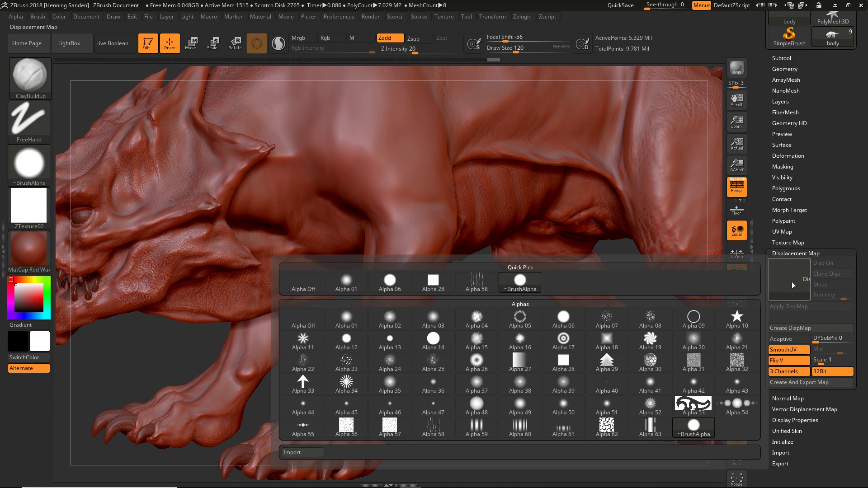
{"action": "left_click", "coordinate": [788, 281]}
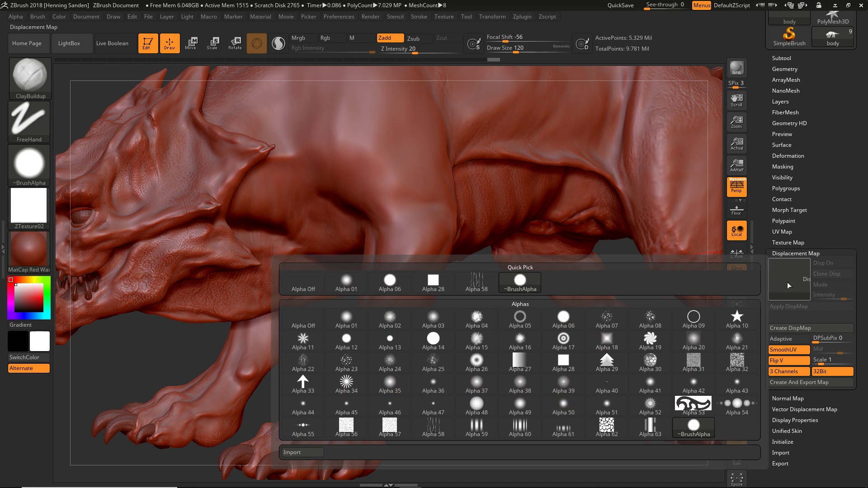
{"action": "left_click", "coordinate": [307, 453]}
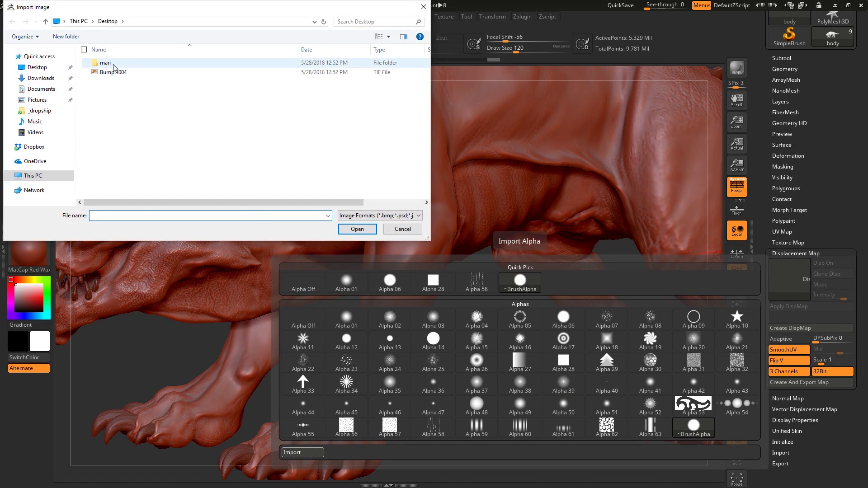
{"action": "double_click", "coordinate": [114, 67]}
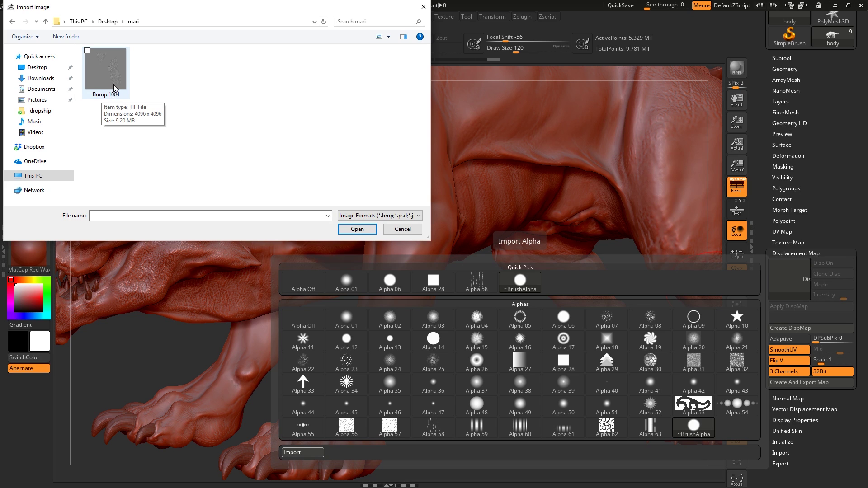
{"action": "double_click", "coordinate": [115, 86]}
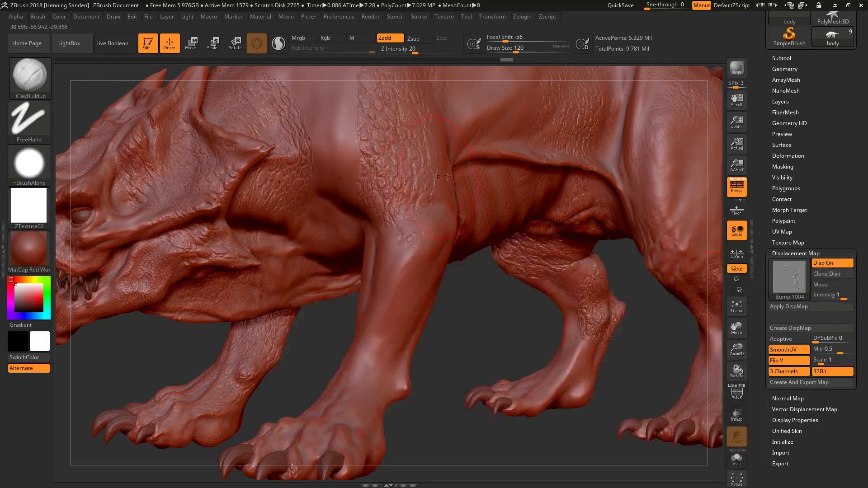
Step: Preview the displacement at intensities 0 and about 0.11, and set the displacement intensity back to 1
{"action": "left_click", "coordinate": [833, 296]}
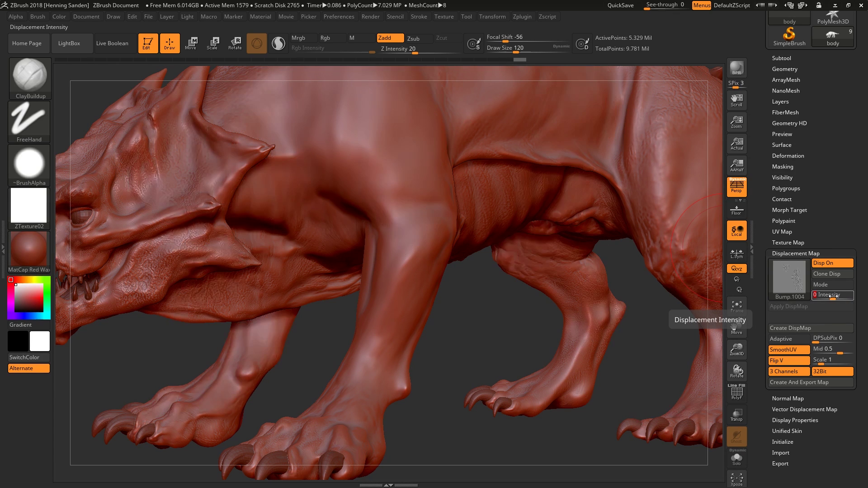
{"action": "right_click_drag", "start_coordinate": [409, 253], "coordinate": [400, 317]}
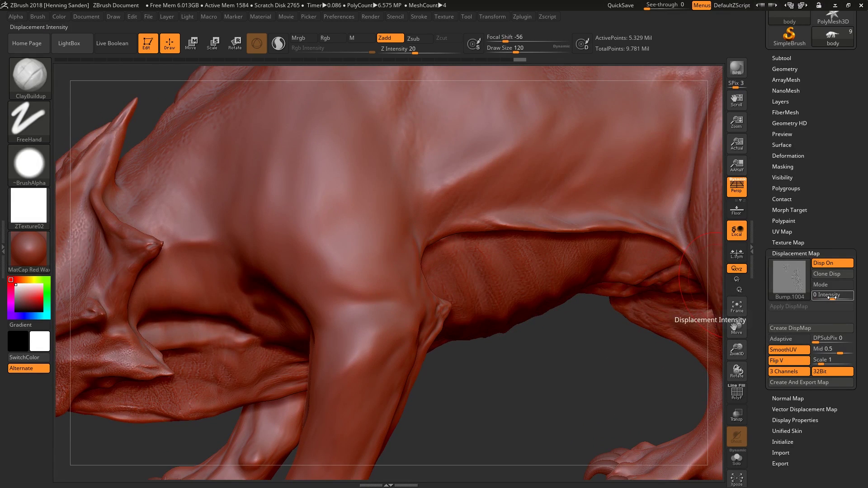
{"action": "left_click_drag", "start_coordinate": [838, 297], "coordinate": [835, 294]}
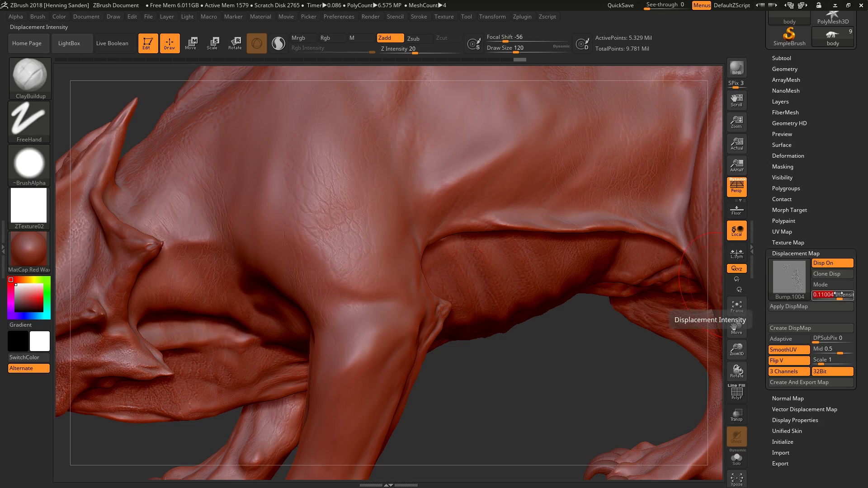
{"action": "type", "text": "1"}
{"action": "key", "text": "Return"}
Step: Examine the displaced scales on the shoulder, neck and flank from several angles and distances
{"action": "right_click_drag", "start_coordinate": [361, 289], "coordinate": [669, 302]}
{"action": "right_click_drag", "start_coordinate": [393, 187], "coordinate": [437, 182]}
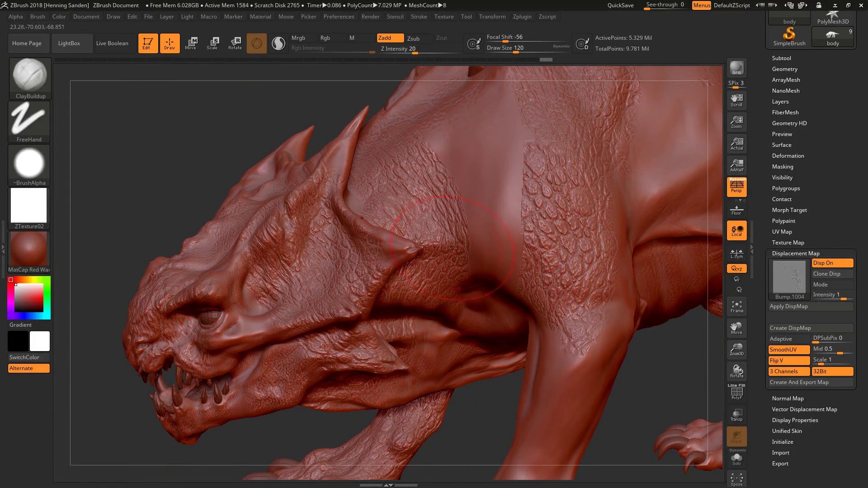
{"action": "right_click_drag", "start_coordinate": [463, 247], "coordinate": [484, 263]}
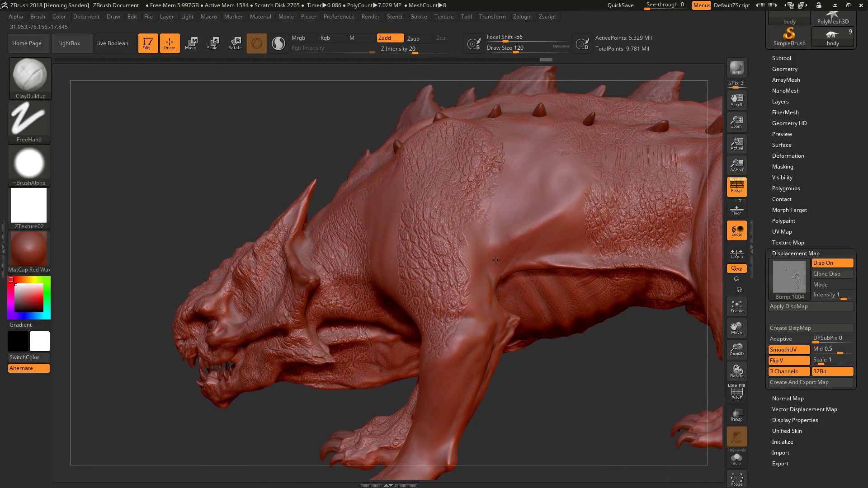
{"action": "mouse_move", "coordinate": [555, 256]}
{"action": "right_mouse_down", "text": "alt"}
{"action": "mouse_move", "coordinate": [429, 266]}
{"action": "mouse_move", "coordinate": [452, 317]}
{"action": "mouse_move", "coordinate": [491, 214]}
{"action": "mouse_move", "coordinate": [460, 250]}
{"action": "mouse_move", "coordinate": [462, 286]}
{"action": "mouse_move", "coordinate": [375, 332]}
{"action": "mouse_move", "coordinate": [382, 329]}
{"action": "right_mouse_up", "text": "alt"}
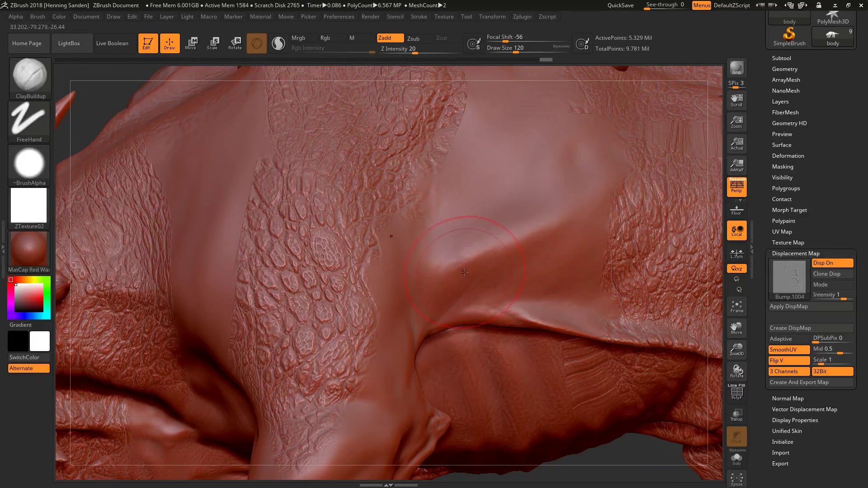
{"action": "right_click_drag", "start_coordinate": [461, 243], "coordinate": [373, 276]}
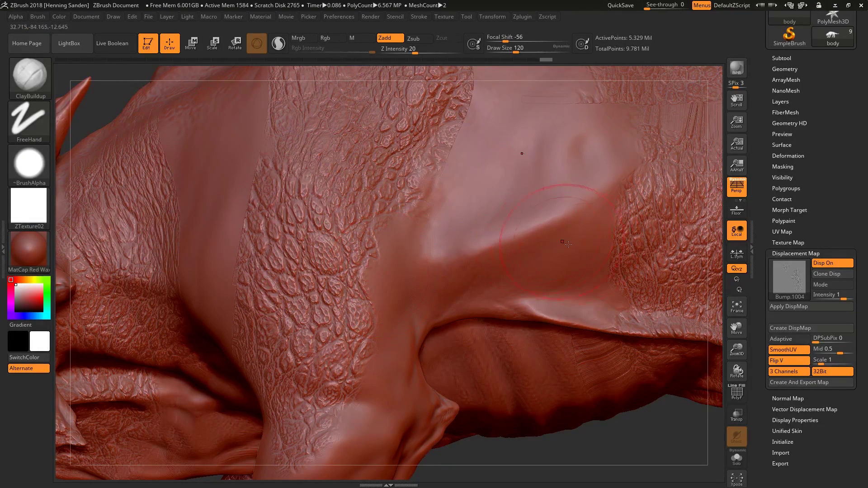
{"action": "left_click", "coordinate": [796, 280]}
{"action": "right_click_drag", "start_coordinate": [563, 288], "coordinate": [504, 291], "text": "alt"}
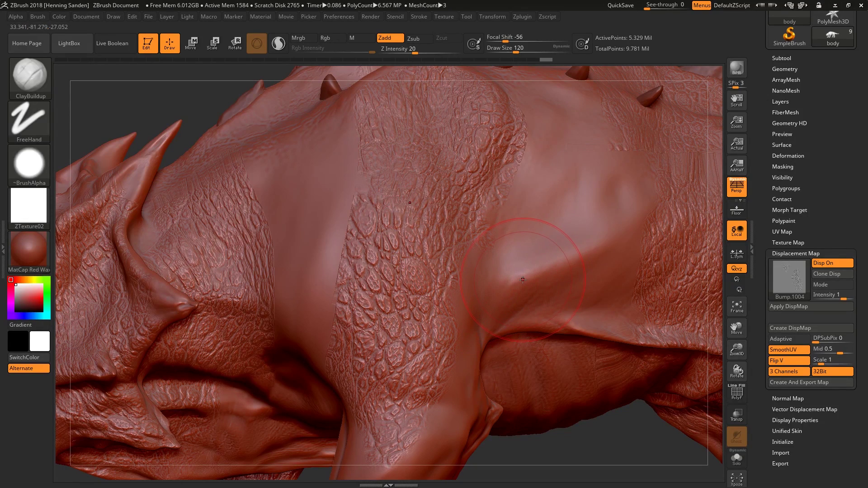
Step: Turn off the current brush texture and set the brush draw size to 49
{"action": "left_click", "coordinate": [28, 209]}
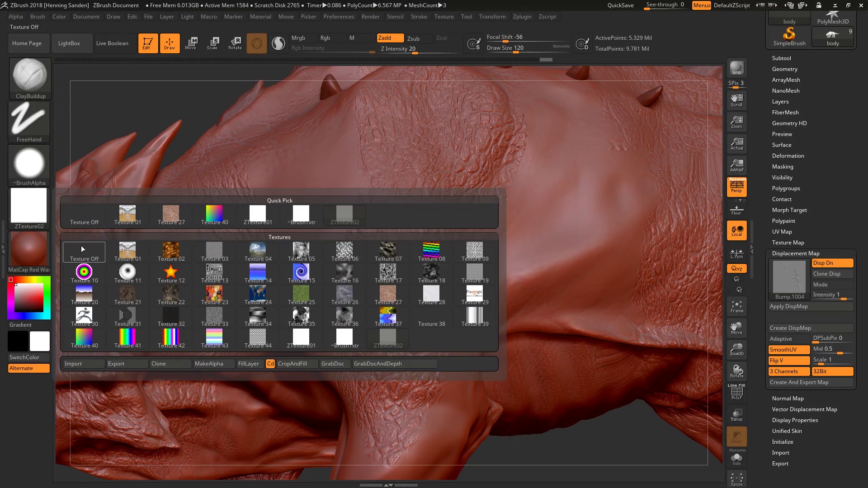
{"action": "right_click_drag", "start_coordinate": [494, 262], "coordinate": [472, 261]}
{"action": "key", "text": "s"}
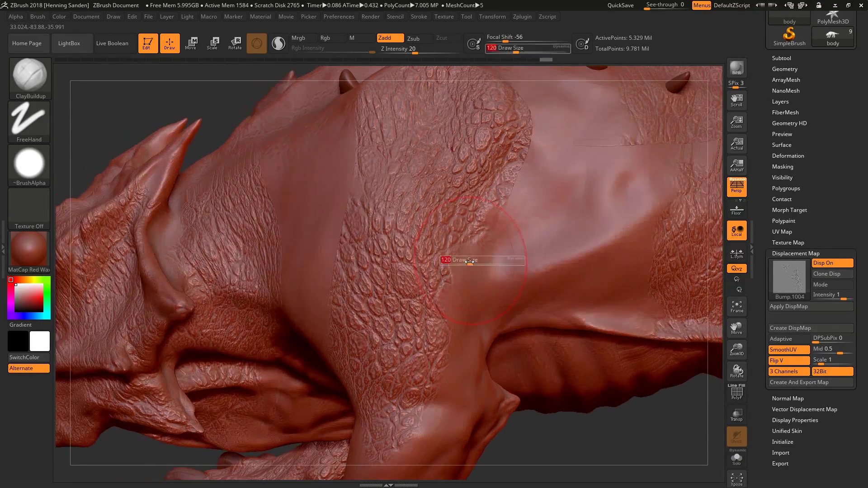
{"action": "mouse_move", "coordinate": [470, 263]}
{"action": "left_mouse_down"}
{"action": "mouse_move", "coordinate": [456, 264]}
{"action": "mouse_move", "coordinate": [470, 263]}
{"action": "left_mouse_up"}
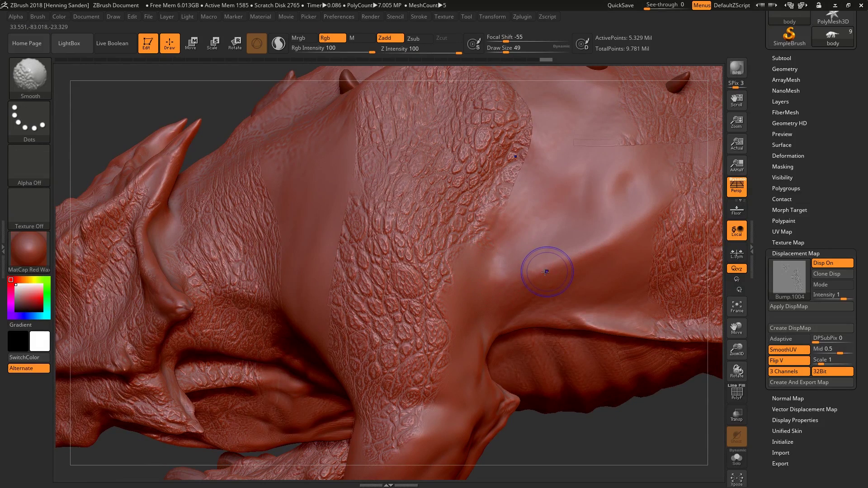
Step: Display the wireframe, lower the body by four subdivision levels and create polygroups from its UV tiles
{"action": "key", "text": "shift+f"}
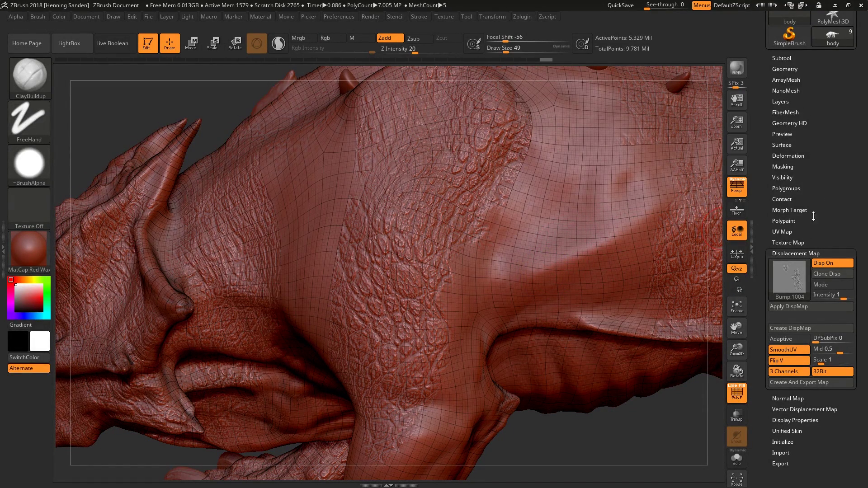
{"action": "scroll", "coordinate": [813, 216], "scroll_direction": "up", "scroll_amount": 3}
{"action": "scroll", "coordinate": [791, 263], "scroll_direction": "up", "scroll_amount": 1}
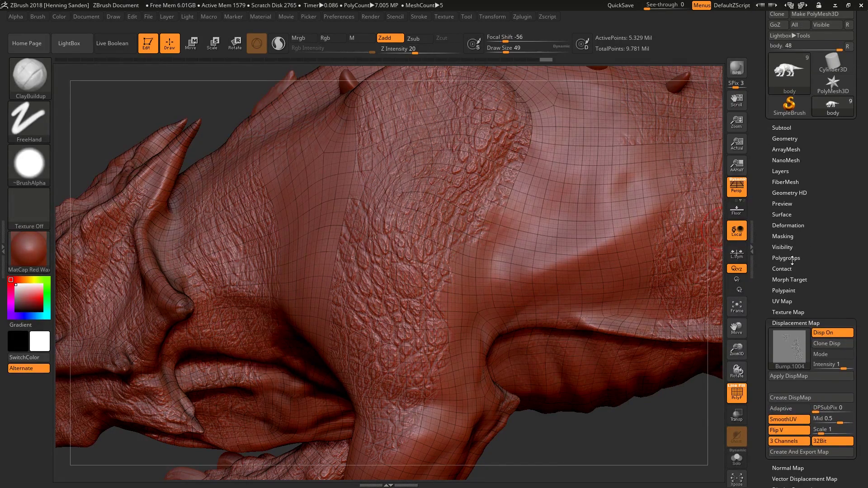
{"action": "left_click", "coordinate": [789, 258]}
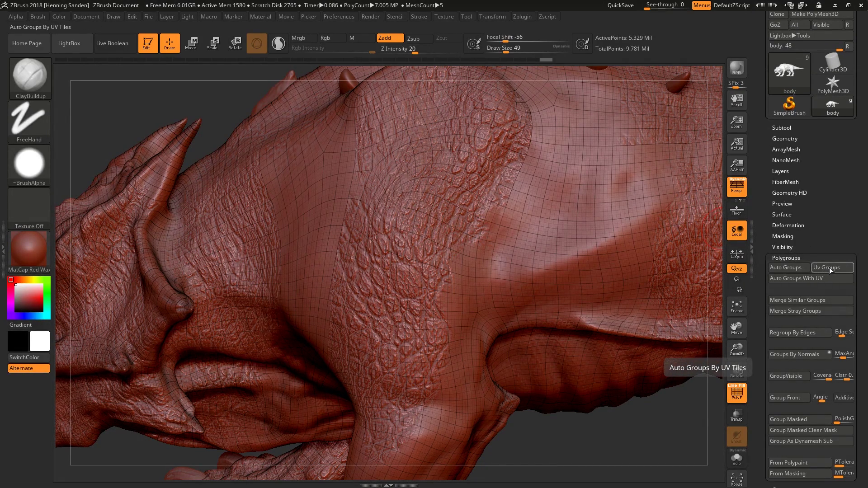
{"action": "key", "text": "shift+d"}
{"action": "key", "text": "shift+d"}
{"action": "key", "text": "shift+d"}
{"action": "key", "text": "shift+d"}
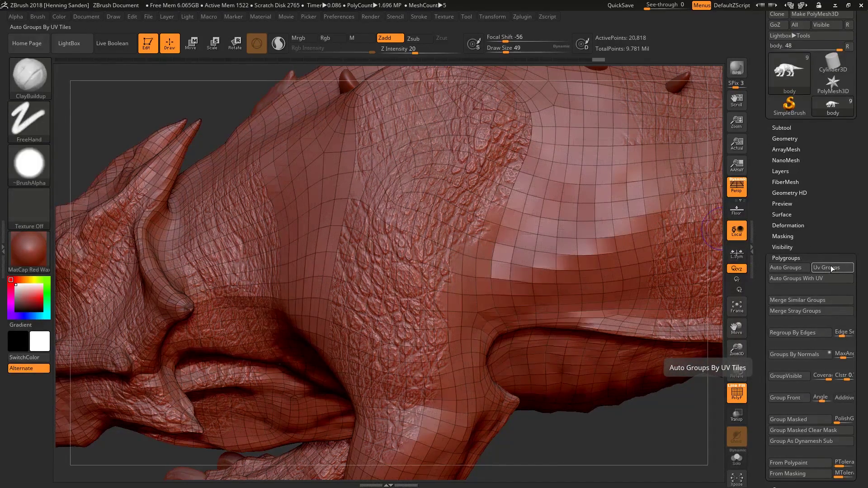
{"action": "left_click", "coordinate": [830, 268]}
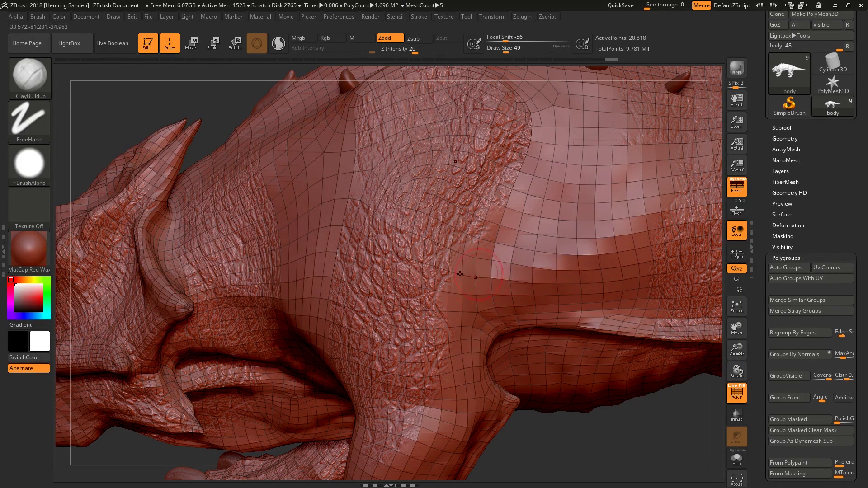
Step: Isolate the front leg's UV polygroup to inspect its scales, and unhide the rest of the body
{"action": "left_click", "coordinate": [421, 278], "text": "ctrl+shift"}
{"action": "left_click_drag", "start_coordinate": [517, 286], "coordinate": [491, 277], "text": "alt"}
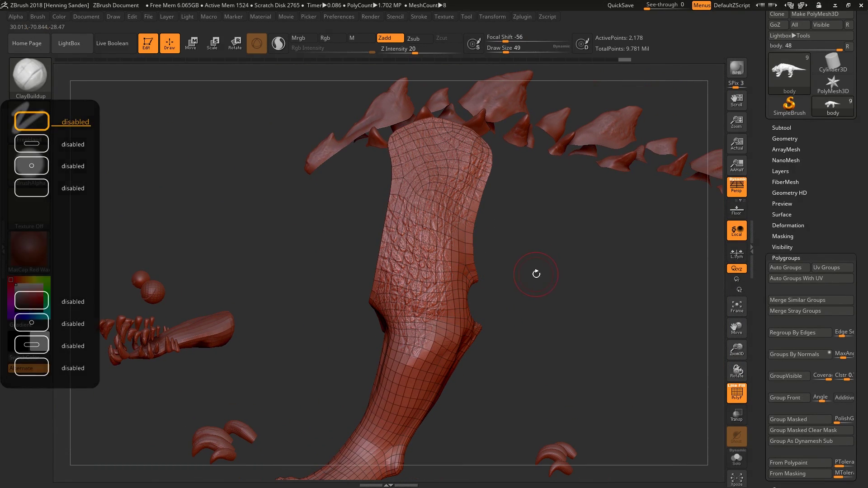
{"action": "left_click", "coordinate": [792, 257]}
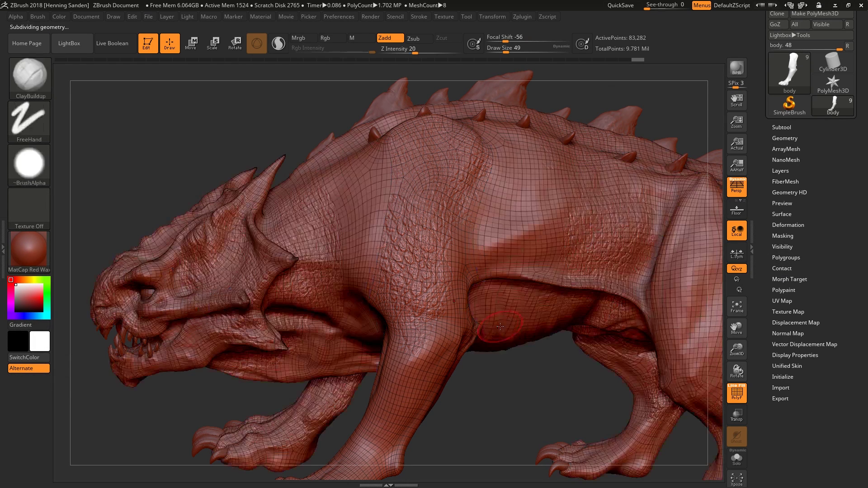
Step: Raise the body back up four subdivision levels and hide the wireframe
{"action": "key", "text": "d"}
{"action": "key", "text": "d"}
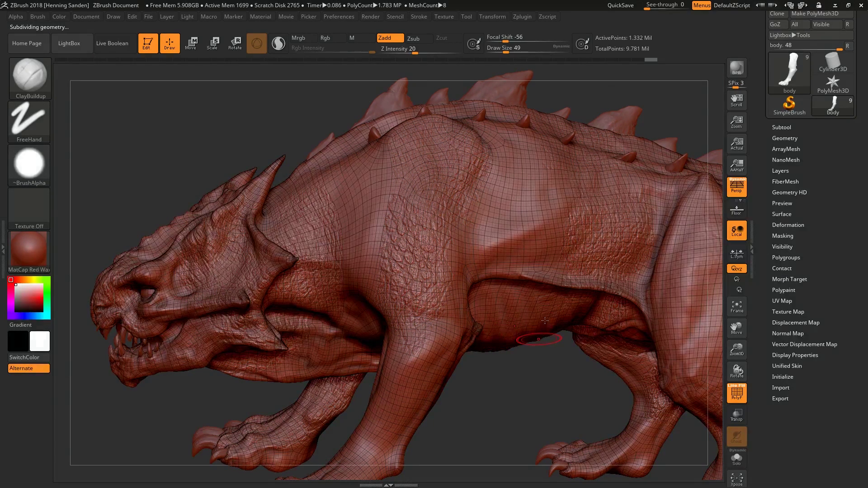
{"action": "key", "text": "shift+f"}
{"action": "key", "text": "d"}
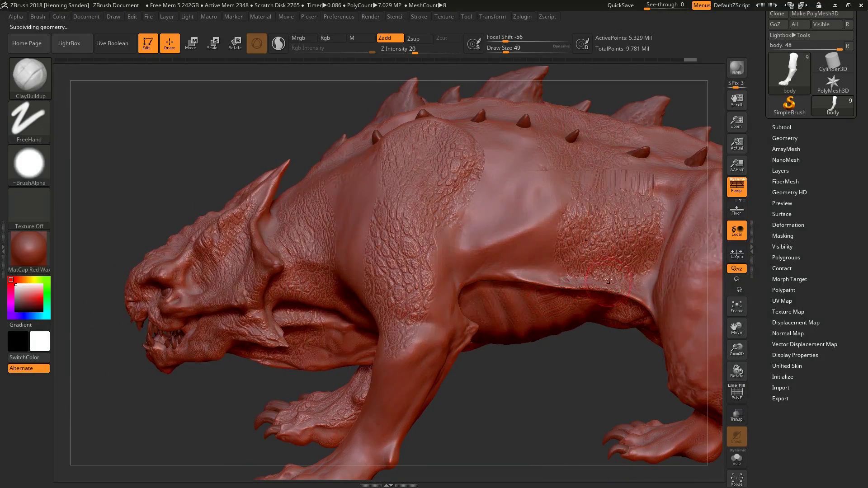
Step: Add a new sculpting layer to the body and isolate the front leg's polygroup
{"action": "right_click_drag", "start_coordinate": [608, 280], "coordinate": [635, 267]}
{"action": "left_click", "coordinate": [781, 170]}
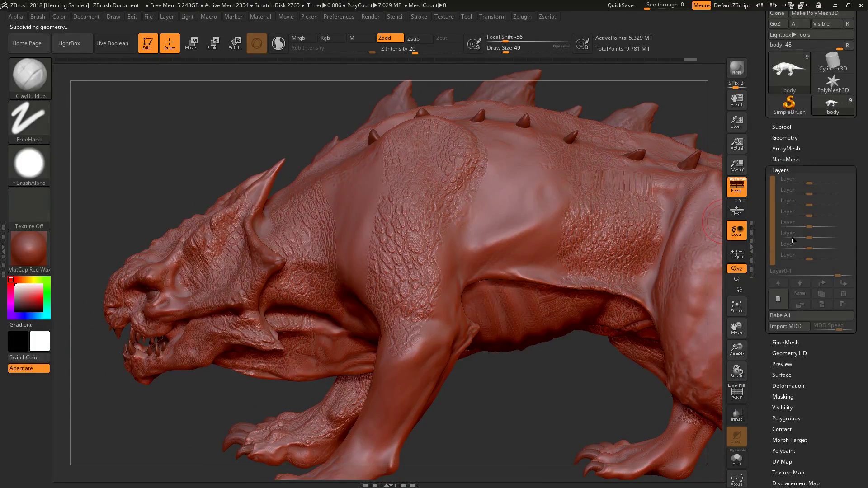
{"action": "left_click", "coordinate": [780, 300]}
{"action": "right_click_drag", "start_coordinate": [451, 258], "coordinate": [443, 297], "text": "ctrl"}
{"action": "left_click", "coordinate": [443, 297], "text": "ctrl+shift"}
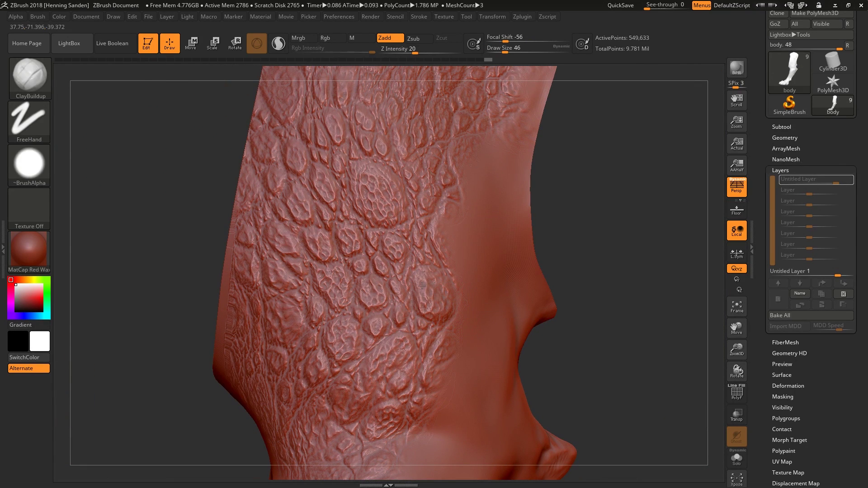
Step: Build up individual large scales along the front leg with ClayBuildup, using draw size 33 and then 29
{"action": "key", "text": "bracketleft"}
{"action": "key", "text": "bracketleft"}
{"action": "left_click_drag", "start_coordinate": [431, 288], "coordinate": [447, 301]}
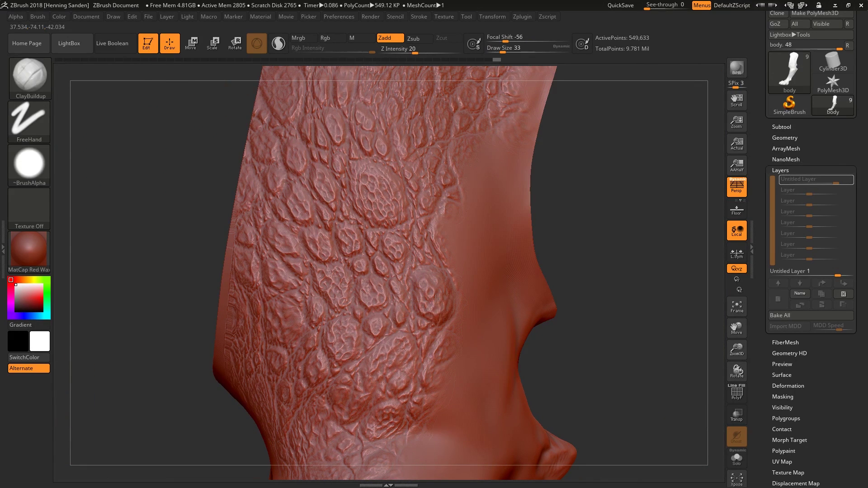
{"action": "right_click_drag", "start_coordinate": [435, 299], "coordinate": [346, 358]}
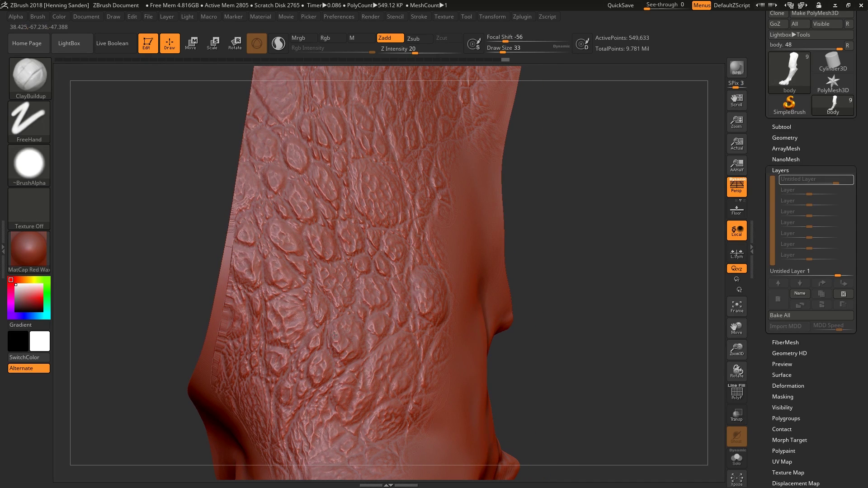
{"action": "mouse_move", "coordinate": [346, 325]}
{"action": "right_mouse_down"}
{"action": "mouse_move", "coordinate": [352, 287]}
{"action": "mouse_move", "coordinate": [419, 281]}
{"action": "mouse_move", "coordinate": [421, 250]}
{"action": "mouse_move", "coordinate": [399, 278]}
{"action": "right_mouse_up"}
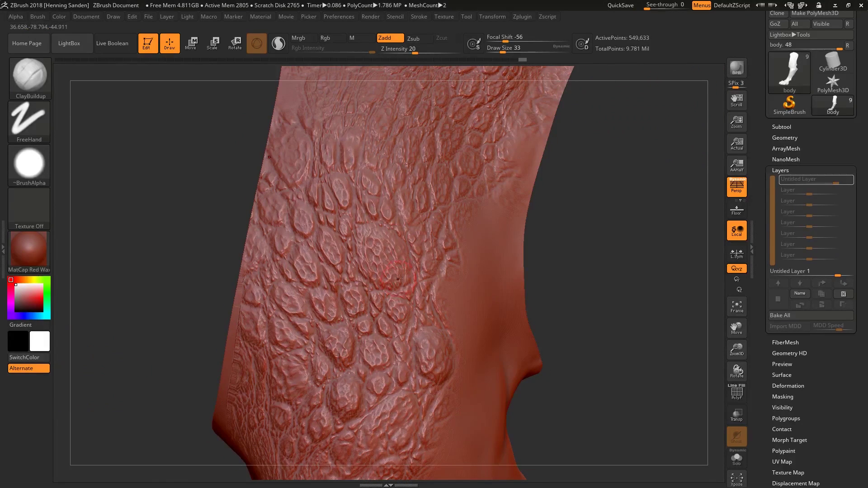
{"action": "mouse_move", "coordinate": [390, 275]}
{"action": "left_mouse_down"}
{"action": "mouse_move", "coordinate": [372, 264]}
{"action": "mouse_move", "coordinate": [372, 242]}
{"action": "mouse_move", "coordinate": [391, 279]}
{"action": "mouse_move", "coordinate": [364, 232]}
{"action": "left_mouse_up"}
{"action": "mouse_move", "coordinate": [420, 109]}
{"action": "right_mouse_down", "text": "alt"}
{"action": "mouse_move", "coordinate": [411, 275]}
{"action": "mouse_move", "coordinate": [395, 262]}
{"action": "right_mouse_up", "text": "alt"}
{"action": "key", "text": "bracketleft"}
{"action": "left_click_drag", "start_coordinate": [378, 230], "coordinate": [392, 236]}
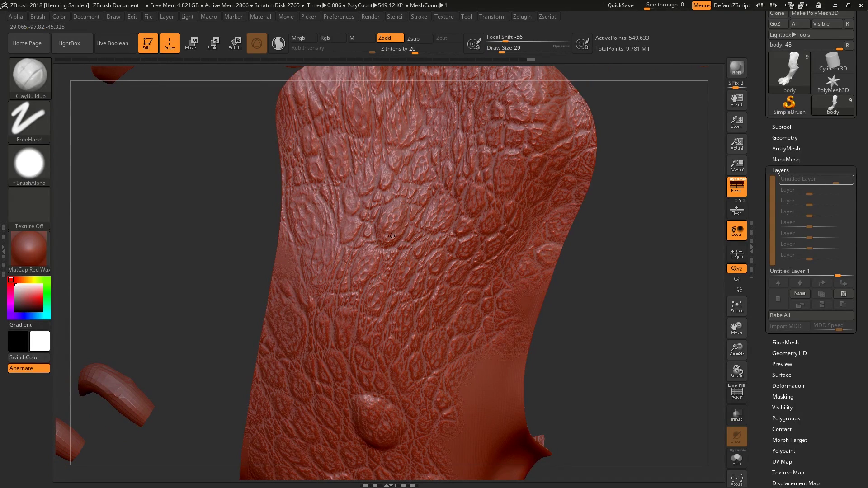
Step: Switch the material to MatCap Gray and raise smaller scales on the upper leg at draw size 20
{"action": "left_click", "coordinate": [28, 249]}
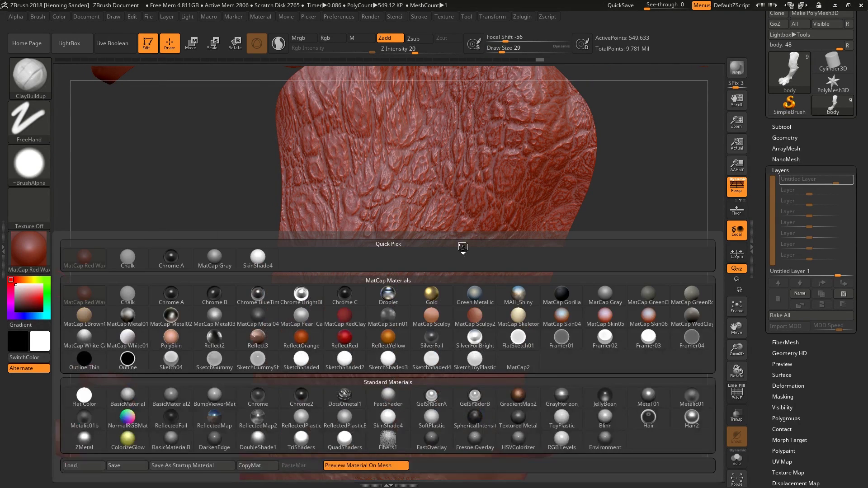
{"action": "left_click", "coordinate": [611, 297]}
{"action": "key", "text": "s"}
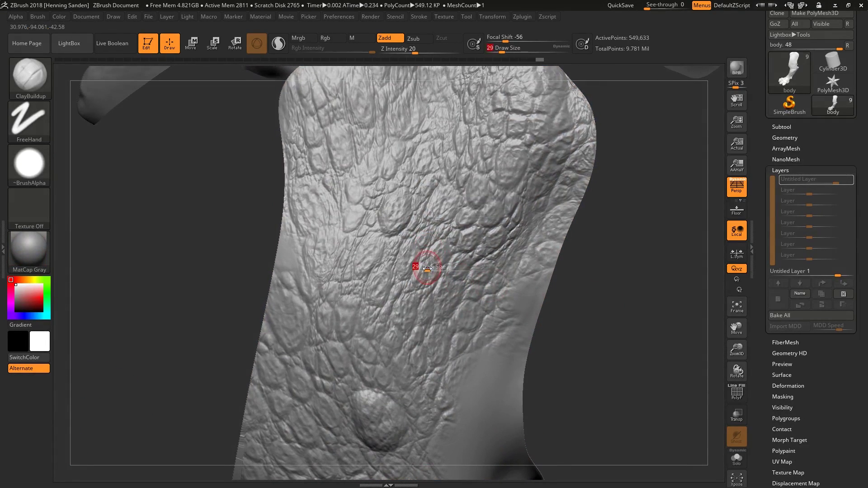
{"action": "left_click_drag", "start_coordinate": [427, 269], "coordinate": [424, 268]}
{"action": "left_click_drag", "start_coordinate": [425, 267], "coordinate": [424, 275]}
{"action": "right_click_drag", "start_coordinate": [454, 284], "coordinate": [451, 300]}
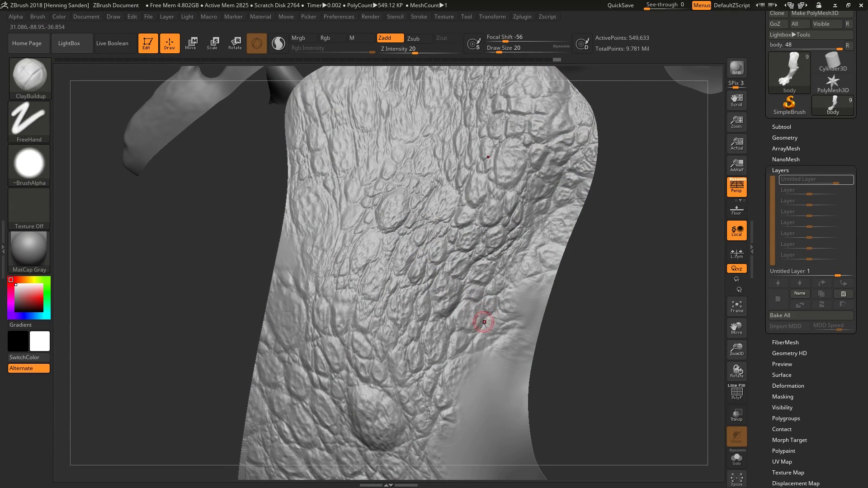
Step: Change the main colour from white to a mid grey
{"action": "key", "text": "space"}
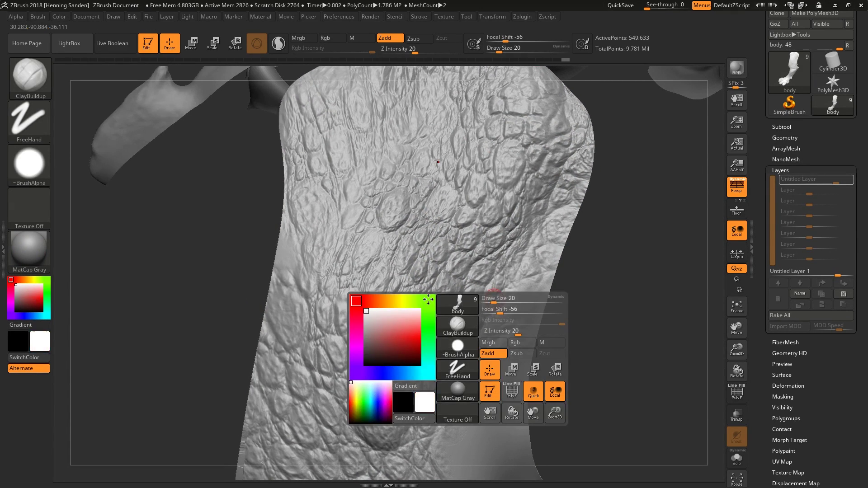
{"action": "left_click", "coordinate": [424, 403]}
{"action": "right_click_drag", "start_coordinate": [417, 336], "coordinate": [381, 316], "text": "alt"}
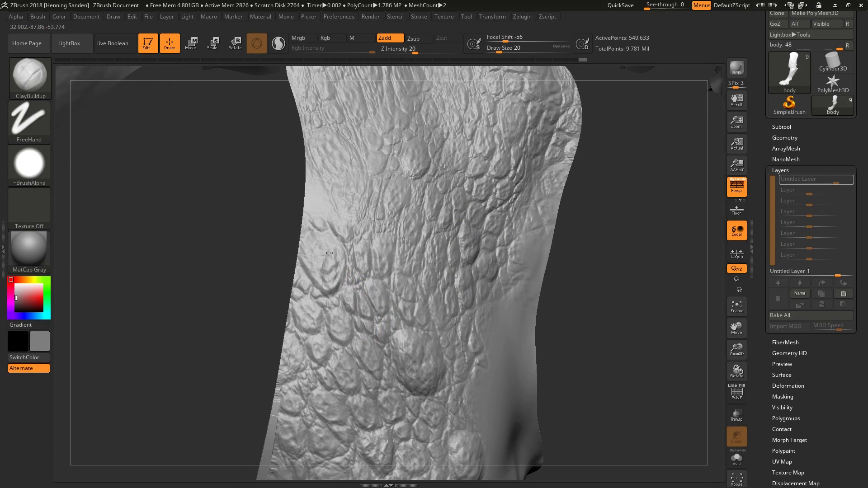
Step: Assign hotkey 1 to the displacement map's Disp On switch and toggle it to compare the leg with and without displacement
{"action": "right_click_drag", "start_coordinate": [342, 257], "coordinate": [591, 257]}
{"action": "scroll", "coordinate": [807, 279], "scroll_direction": "down", "scroll_amount": 5}
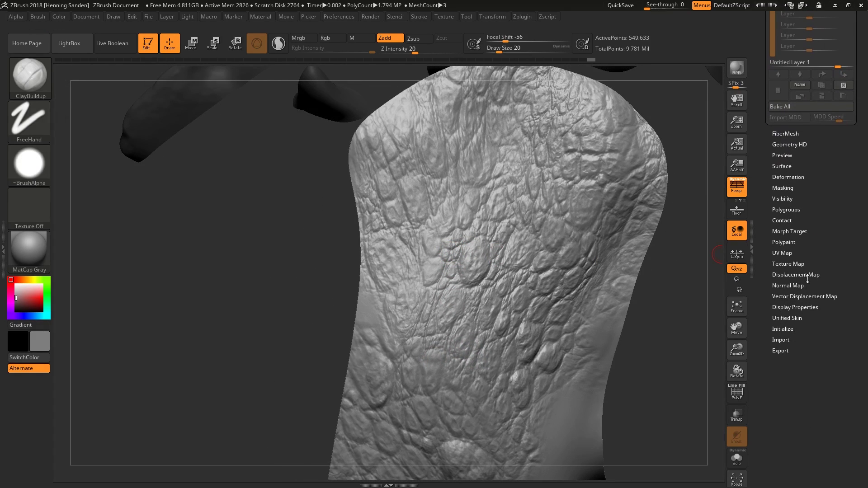
{"action": "left_click", "coordinate": [803, 274]}
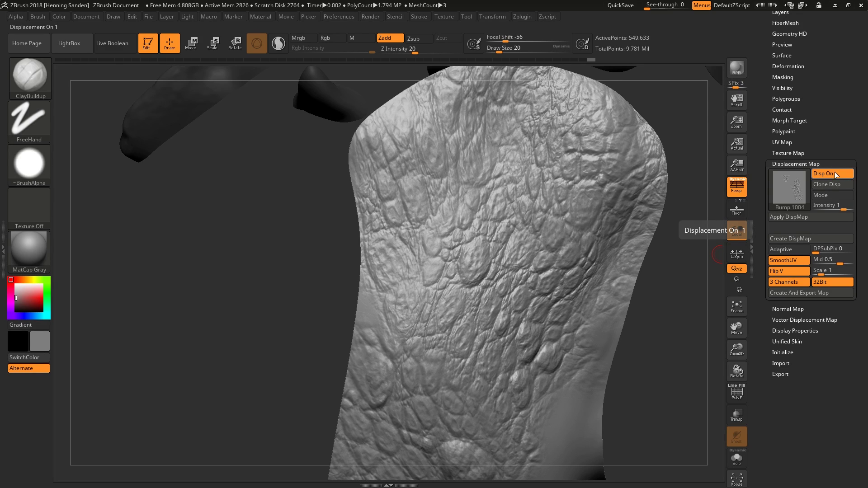
{"action": "left_click", "coordinate": [834, 171], "text": "ctrl+alt"}
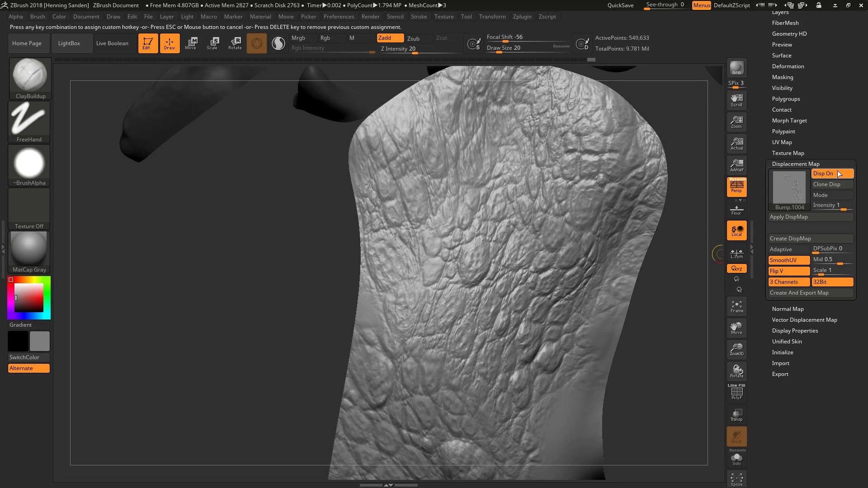
{"action": "key", "text": "1"}
{"action": "key", "text": "1"}
{"action": "key", "text": "1"}
{"action": "key", "text": "1"}
{"action": "key", "text": "1"}
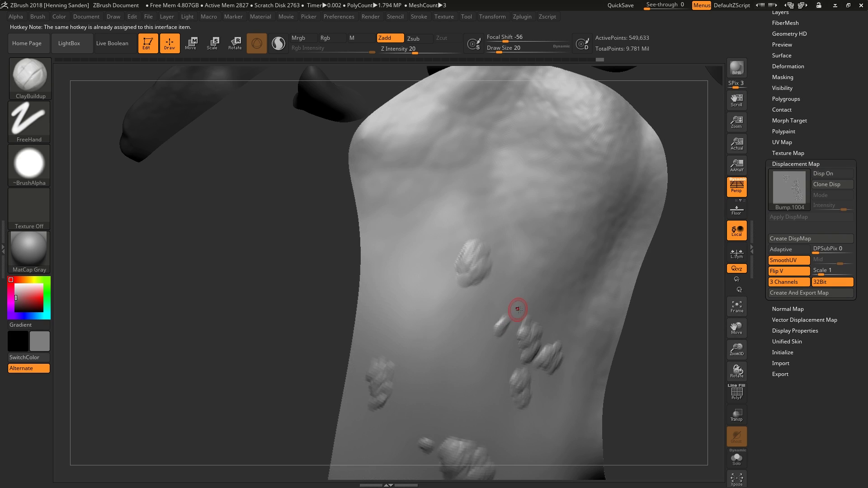
{"action": "key", "text": "1"}
{"action": "key", "text": "1"}
Step: Bring up the body's layer list and unhide the rest of the body
{"action": "right_click_drag", "start_coordinate": [553, 300], "coordinate": [489, 298]}
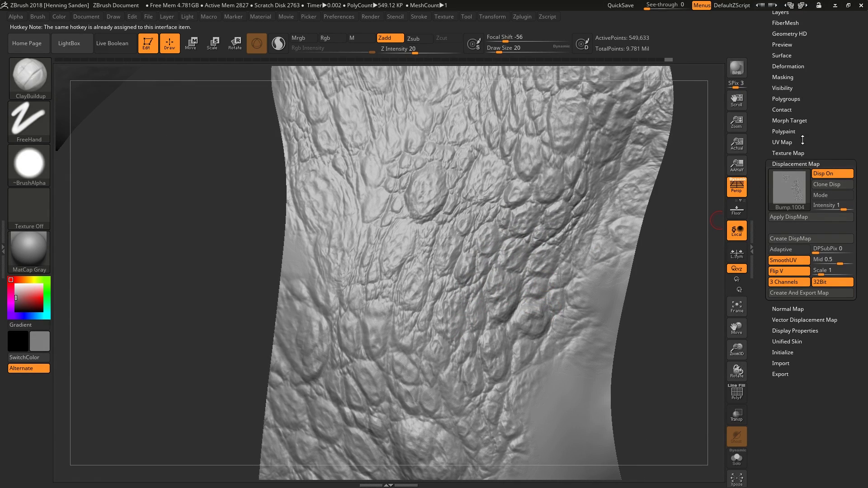
{"action": "left_click_drag", "start_coordinate": [818, 117], "coordinate": [808, 127]}
{"action": "left_click_drag", "start_coordinate": [828, 88], "coordinate": [825, 125]}
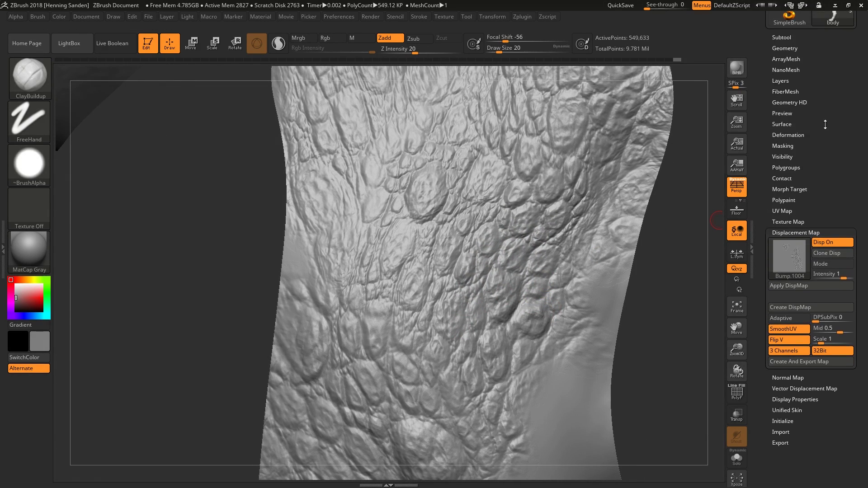
{"action": "left_click", "coordinate": [788, 79]}
{"action": "key", "text": "ctrl+shift"}
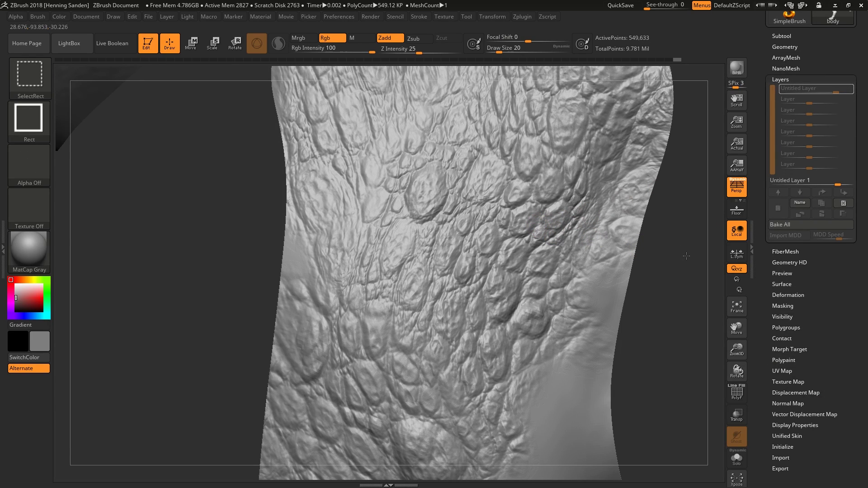
{"action": "left_click", "coordinate": [707, 217], "text": "ctrl+shift"}
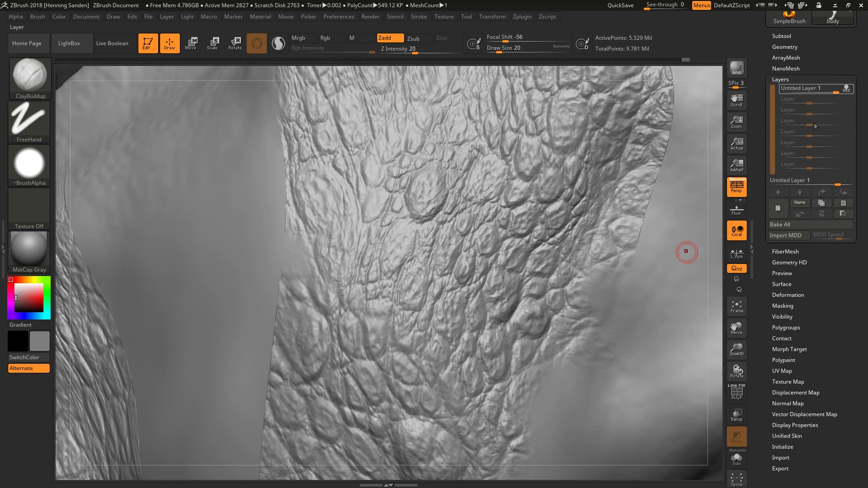
Step: Turn recording off for Untitled Layer 1 to check the sculpted bumps, and restore its recording mode
{"action": "left_click", "coordinate": [851, 89]}
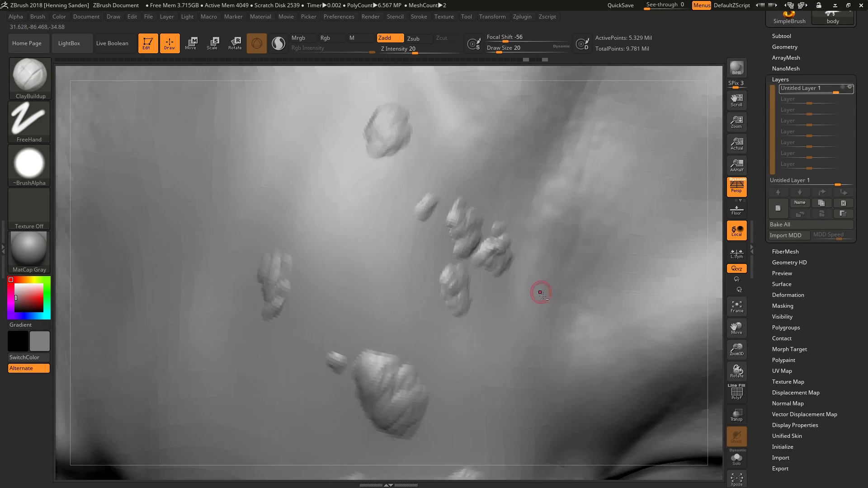
{"action": "right_click_drag", "start_coordinate": [540, 292], "coordinate": [494, 350], "text": "ctrl"}
{"action": "right_click_drag", "start_coordinate": [509, 381], "coordinate": [475, 388]}
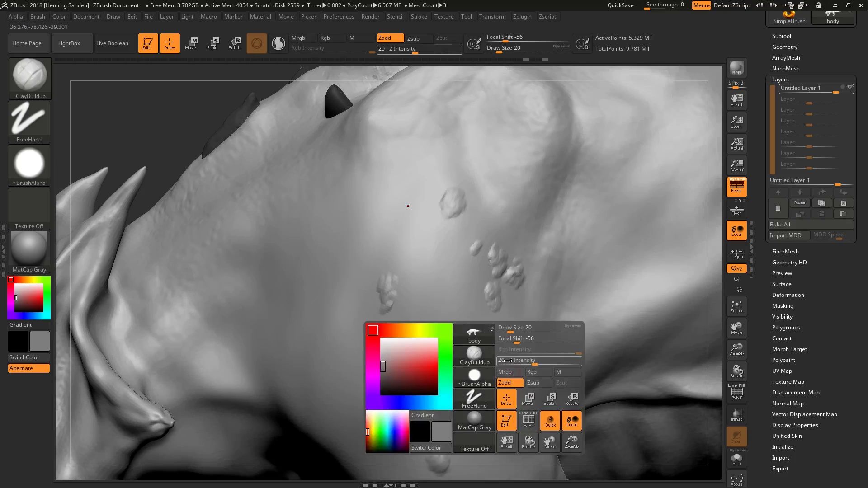
{"action": "left_click", "coordinate": [843, 89]}
{"action": "key", "text": "ctrl+shift+z"}
{"action": "key", "text": "ctrl+shift+z"}
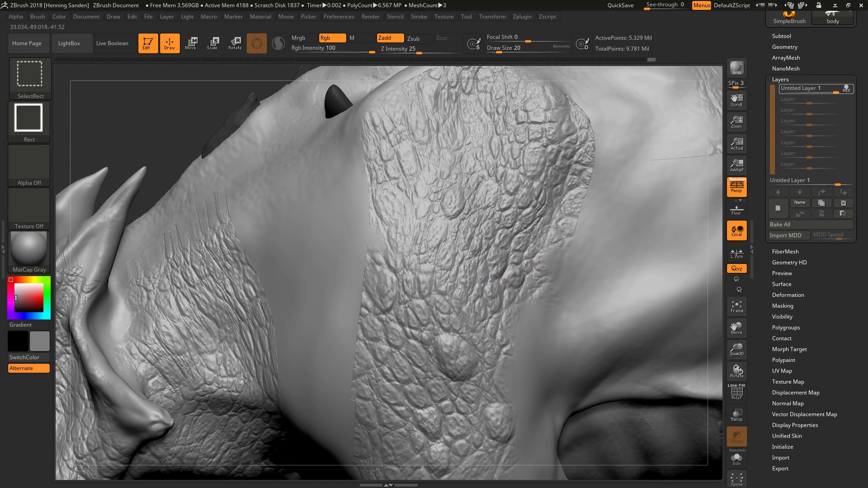
Step: Isolate the front leg's polygroup, undo the last stroke and raise more scales on its lower part at draw size 35
{"action": "left_click", "coordinate": [492, 288], "text": "ctrl+shift"}
{"action": "right_click_drag", "start_coordinate": [490, 258], "coordinate": [492, 310], "text": "alt"}
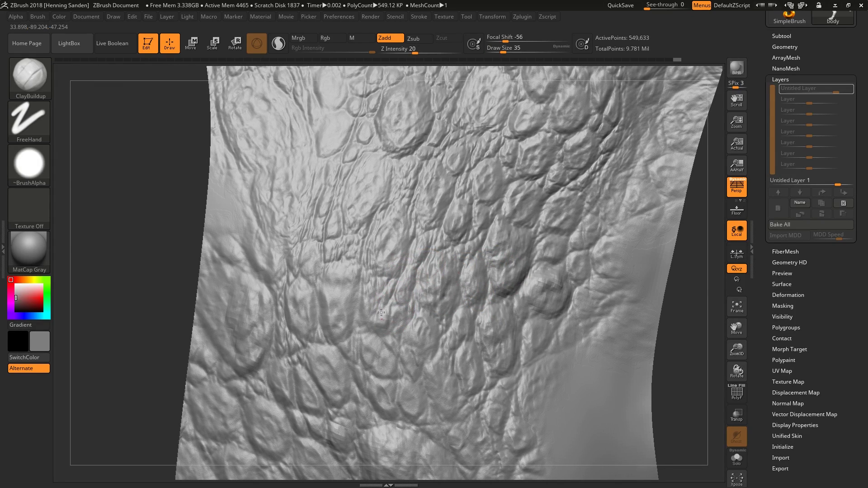
{"action": "key", "text": "ctrl+z"}
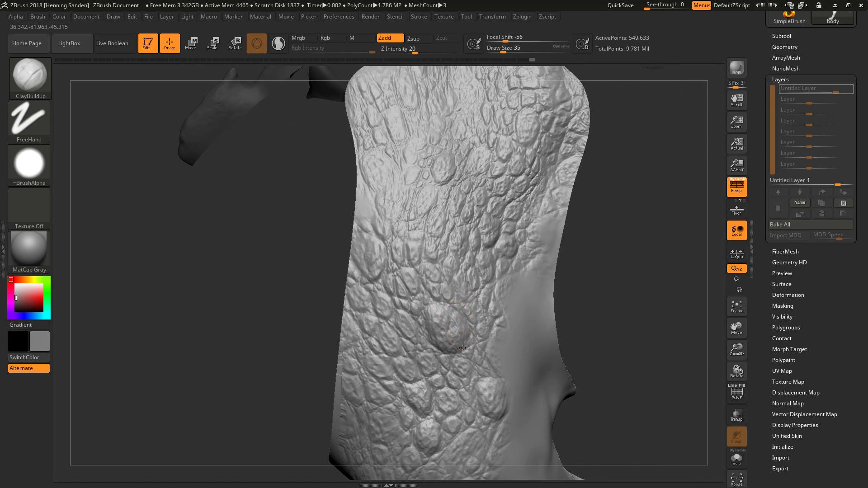
{"action": "right_click_drag", "start_coordinate": [462, 348], "coordinate": [484, 356], "text": "ctrl"}
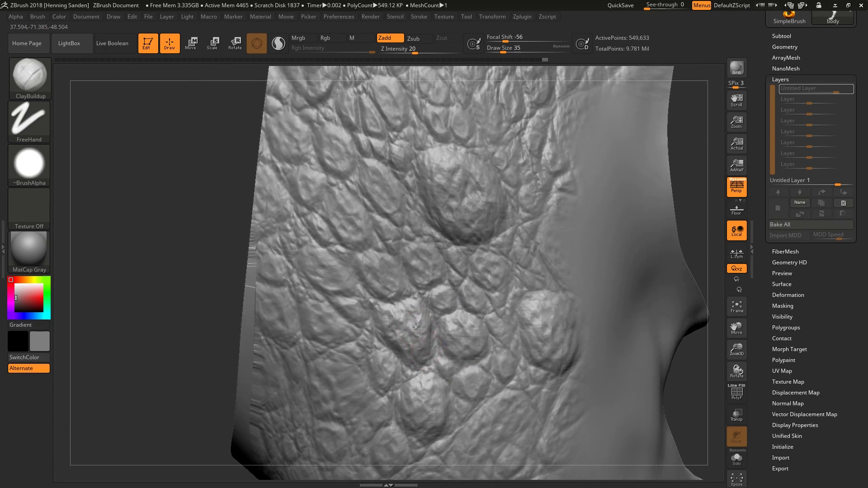
{"action": "mouse_move", "coordinate": [416, 326]}
{"action": "left_mouse_down"}
{"action": "mouse_move", "coordinate": [397, 289]}
{"action": "mouse_move", "coordinate": [372, 275]}
{"action": "mouse_move", "coordinate": [382, 267]}
{"action": "mouse_move", "coordinate": [387, 280]}
{"action": "left_mouse_up"}
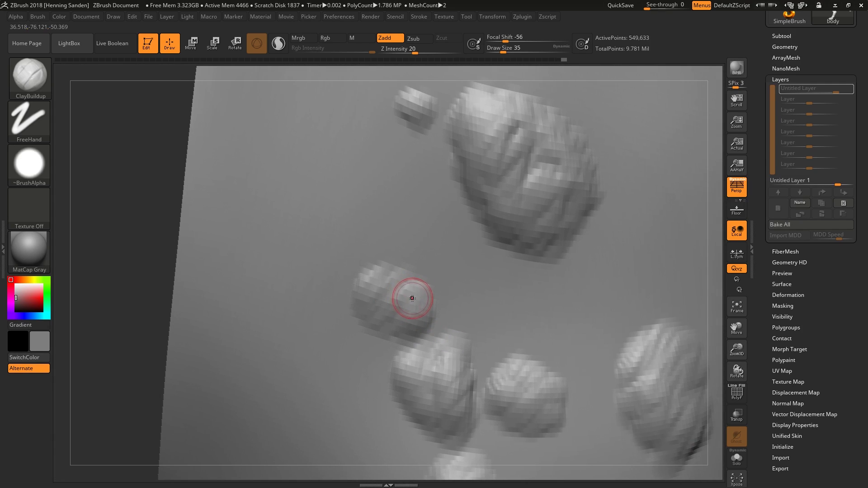
{"action": "key", "text": "shift"}
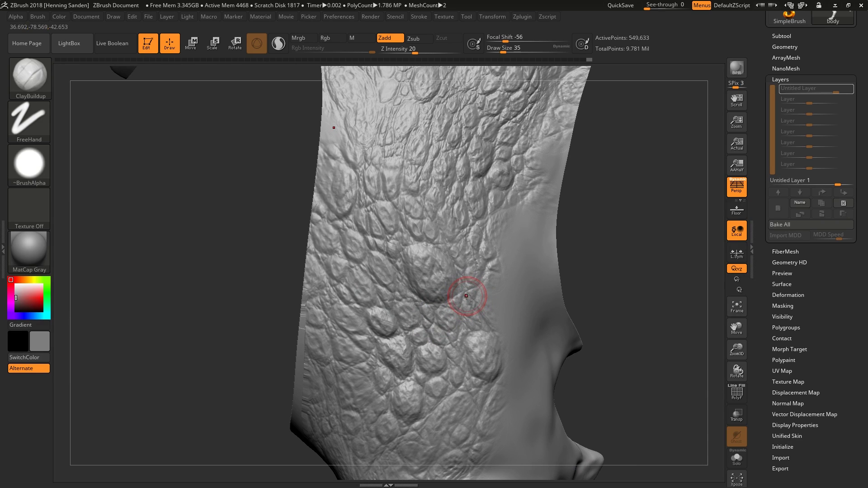
Step: Raise selected scales on the upper front leg with ClayBuildup at draw size 27
{"action": "right_click_drag", "start_coordinate": [462, 283], "coordinate": [502, 333], "text": "ctrl"}
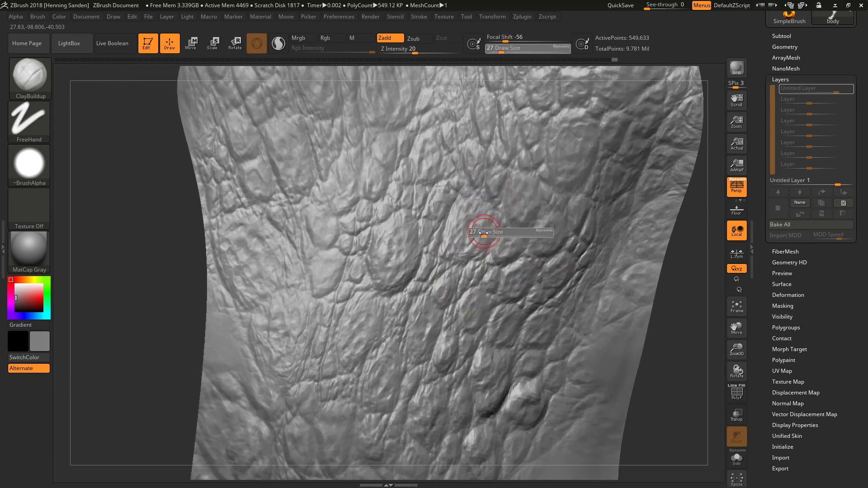
{"action": "mouse_move", "coordinate": [472, 198]}
{"action": "left_mouse_down"}
{"action": "mouse_move", "coordinate": [477, 215]}
{"action": "mouse_move", "coordinate": [454, 231]}
{"action": "mouse_move", "coordinate": [497, 257]}
{"action": "left_mouse_up"}
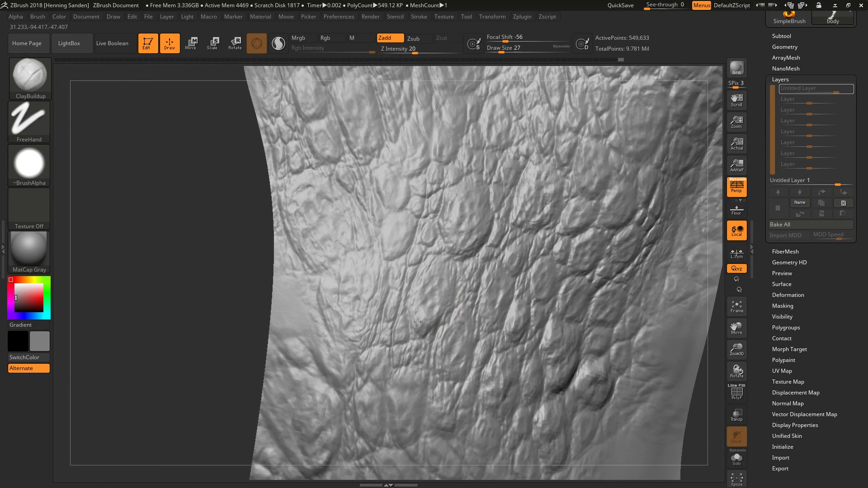
{"action": "mouse_move", "coordinate": [417, 322]}
{"action": "left_mouse_down"}
{"action": "mouse_move", "coordinate": [424, 273]}
{"action": "mouse_move", "coordinate": [447, 284]}
{"action": "mouse_move", "coordinate": [425, 294]}
{"action": "mouse_move", "coordinate": [428, 316]}
{"action": "left_mouse_up"}
{"action": "right_click_drag", "start_coordinate": [429, 292], "coordinate": [415, 272], "text": "alt"}
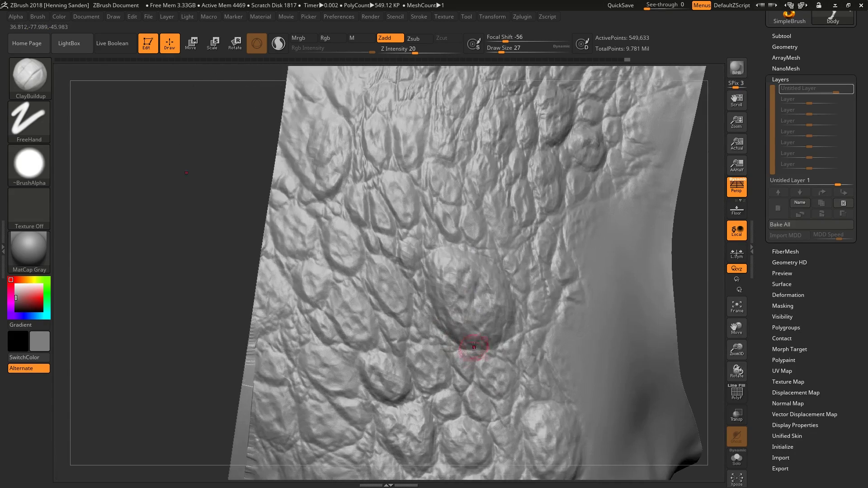
Step: Build up the largest scale on the leg at draw size 31 and the scales around it at 27
{"action": "key", "text": "bracketright"}
{"action": "key", "text": "bracketright"}
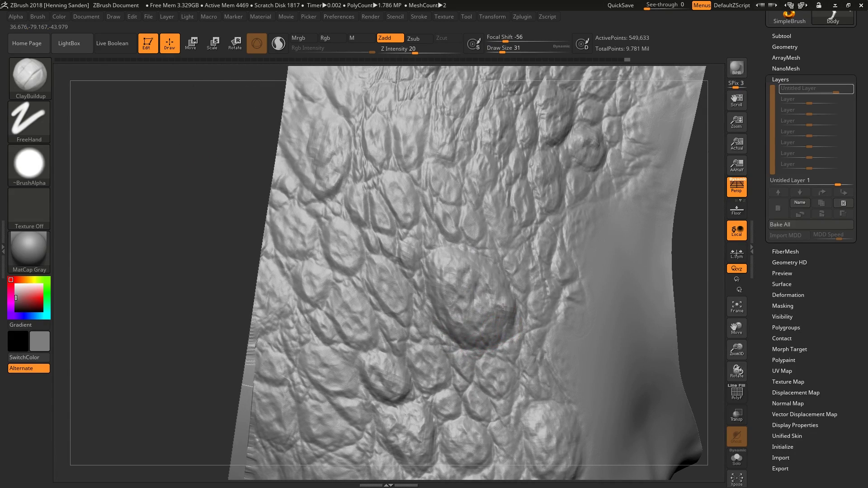
{"action": "left_click_drag", "start_coordinate": [485, 277], "coordinate": [467, 270]}
{"action": "mouse_move", "coordinate": [490, 290]}
{"action": "right_mouse_down", "text": "alt"}
{"action": "mouse_move", "coordinate": [490, 307]}
{"action": "mouse_move", "coordinate": [465, 310]}
{"action": "mouse_move", "coordinate": [466, 352]}
{"action": "mouse_move", "coordinate": [465, 321]}
{"action": "right_mouse_up", "text": "alt"}
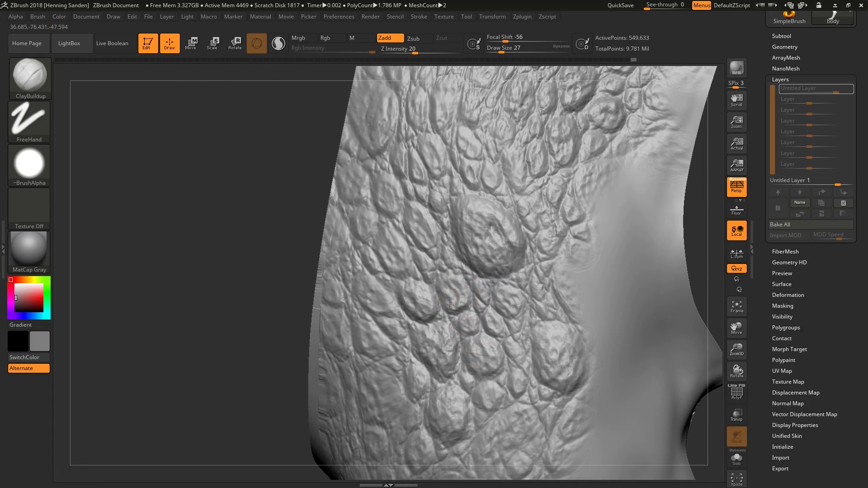
{"action": "mouse_move", "coordinate": [451, 275]}
{"action": "left_mouse_down"}
{"action": "mouse_move", "coordinate": [462, 297]}
{"action": "mouse_move", "coordinate": [455, 288]}
{"action": "left_mouse_up"}
{"action": "mouse_move", "coordinate": [430, 253]}
{"action": "left_mouse_down"}
{"action": "mouse_move", "coordinate": [435, 244]}
{"action": "mouse_move", "coordinate": [407, 220]}
{"action": "left_mouse_up"}
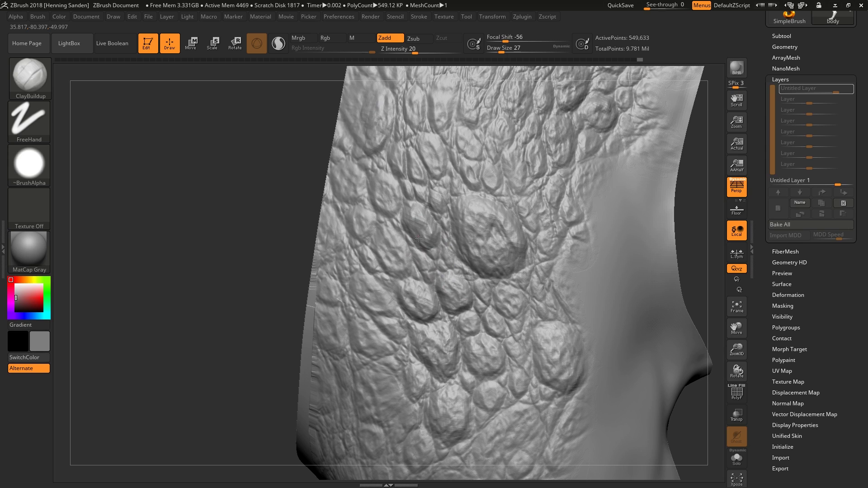
{"action": "left_click", "coordinate": [505, 263]}
{"action": "left_click_drag", "start_coordinate": [510, 264], "coordinate": [506, 243]}
Step: Hide the displacement and smooth the largest raised scale with the Smooth brush at draw size 39
{"action": "key", "text": "s"}
{"action": "key", "text": "shift"}
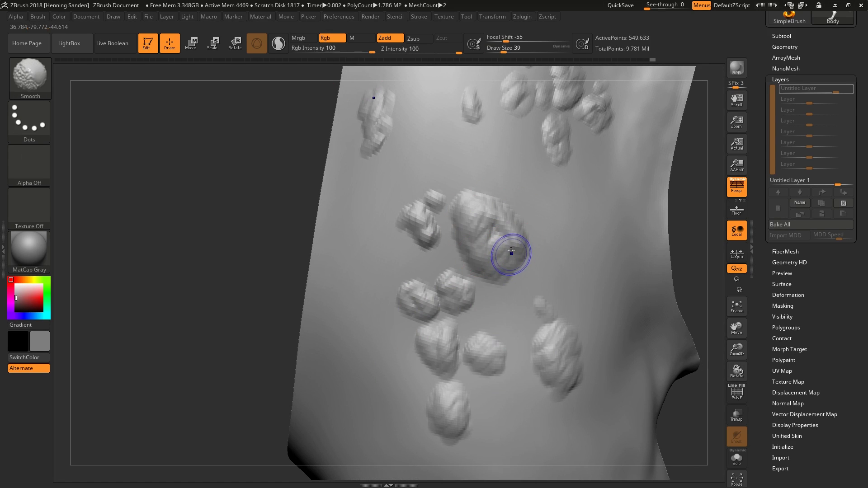
{"action": "mouse_move", "coordinate": [470, 197]}
{"action": "left_mouse_down", "text": "shift"}
{"action": "mouse_move", "coordinate": [506, 226]}
{"action": "mouse_move", "coordinate": [526, 260]}
{"action": "left_mouse_up", "text": "shift"}
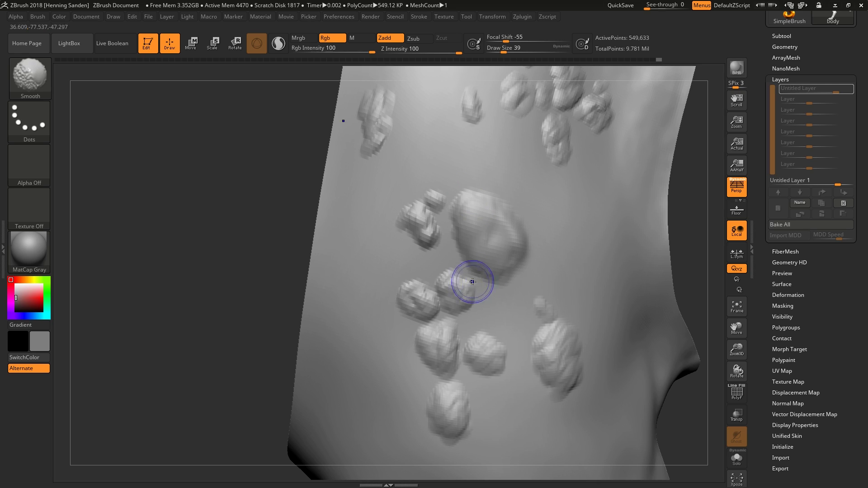
Step: Smooth the smaller raised scales around and below the largest one on the front leg at draw size 39
{"action": "left_click_drag", "start_coordinate": [473, 281], "coordinate": [468, 307], "text": "shift"}
{"action": "mouse_move", "coordinate": [542, 296]}
{"action": "right_mouse_down", "text": "ctrl"}
{"action": "mouse_move", "coordinate": [538, 306]}
{"action": "mouse_move", "coordinate": [560, 325]}
{"action": "right_mouse_up", "text": "ctrl"}
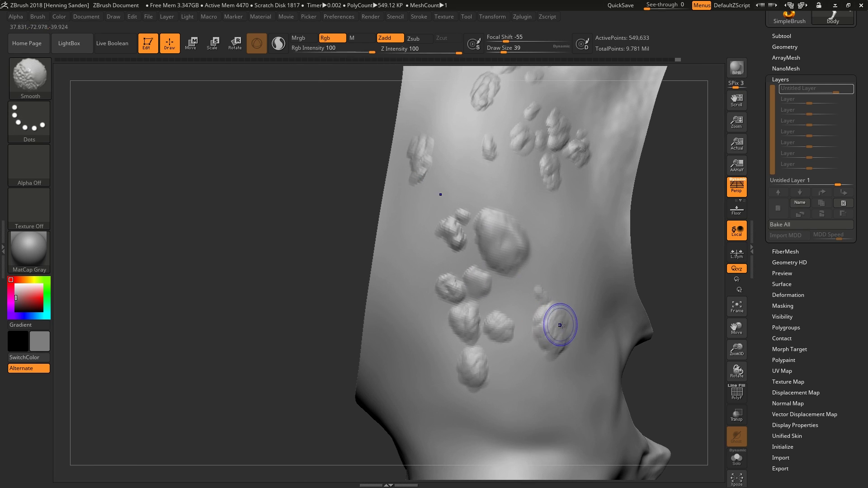
{"action": "mouse_move", "coordinate": [559, 325]}
{"action": "left_mouse_down", "text": "shift"}
{"action": "mouse_move", "coordinate": [554, 342]}
{"action": "mouse_move", "coordinate": [545, 332]}
{"action": "left_mouse_up", "text": "shift"}
{"action": "right_click_drag", "start_coordinate": [545, 332], "coordinate": [514, 290]}
{"action": "key", "text": "shift"}
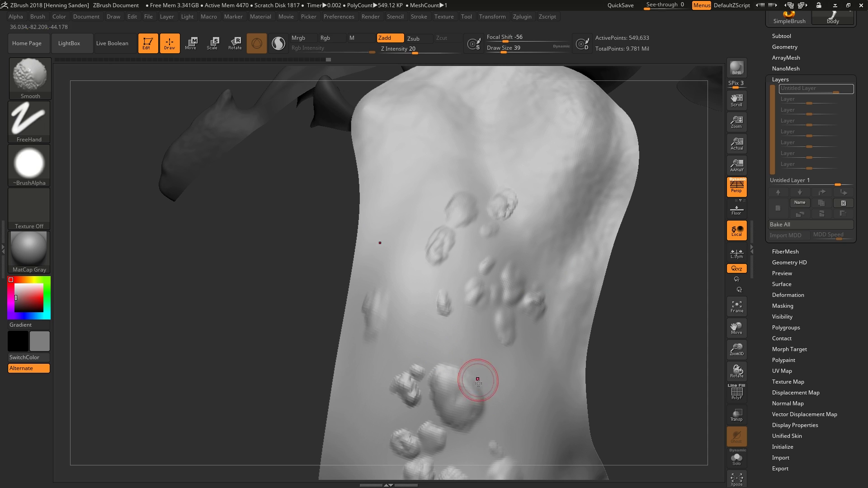
Step: Show the displacement again and carve creases around the largest scale with DamStandard at draw size 25
{"action": "mouse_move", "coordinate": [477, 379]}
{"action": "right_mouse_down", "text": "alt"}
{"action": "mouse_move", "coordinate": [467, 291]}
{"action": "mouse_move", "coordinate": [480, 288]}
{"action": "right_mouse_up", "text": "alt"}
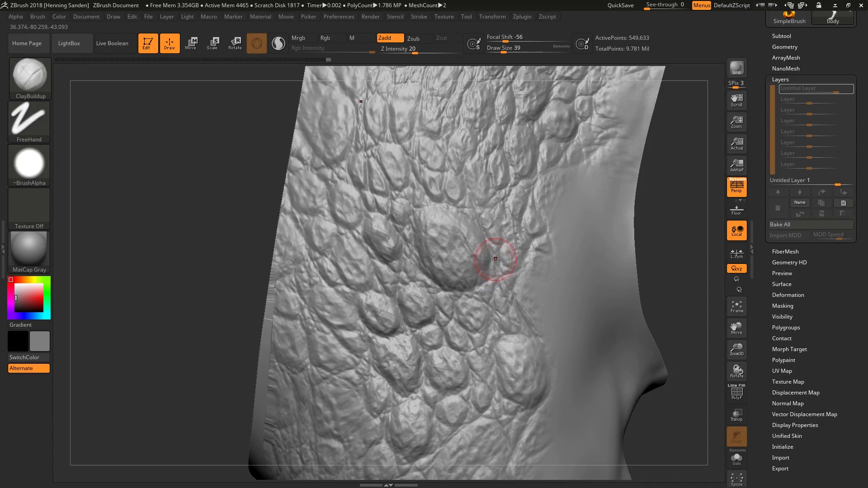
{"action": "key", "text": "b"}
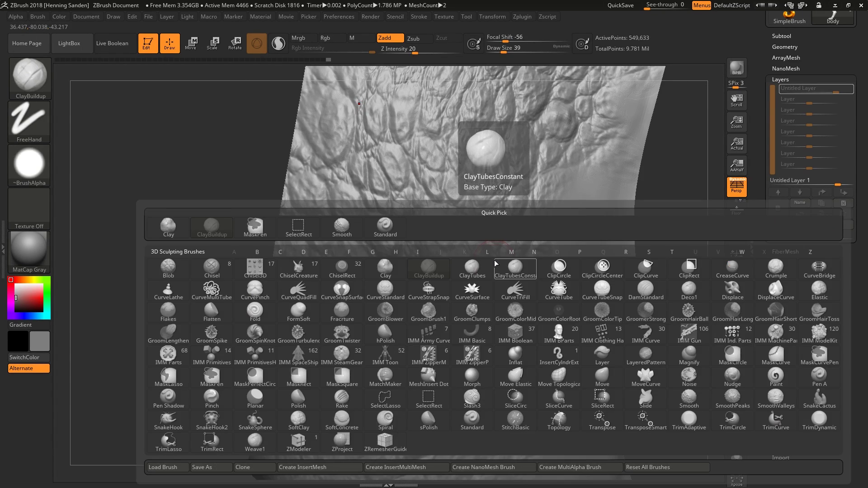
{"action": "key", "text": "d"}
{"action": "key", "text": "s"}
{"action": "right_click_drag", "start_coordinate": [498, 276], "coordinate": [477, 328], "text": "alt"}
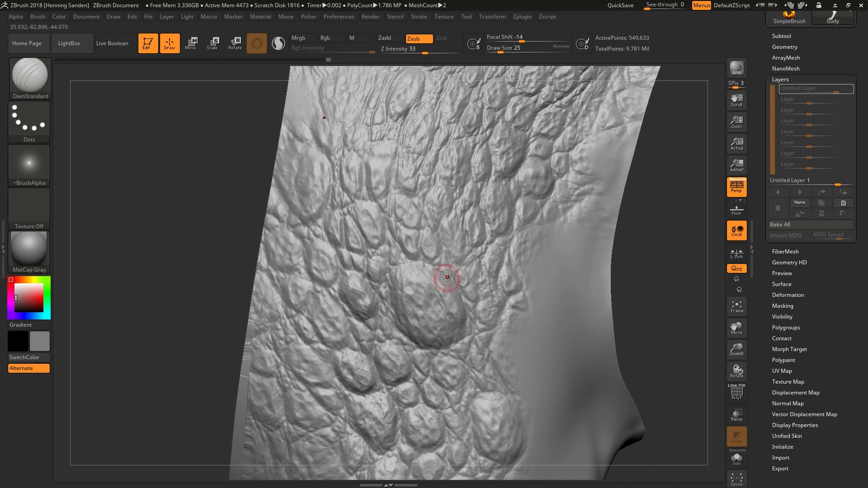
{"action": "right_click_drag", "start_coordinate": [447, 278], "coordinate": [474, 311]}
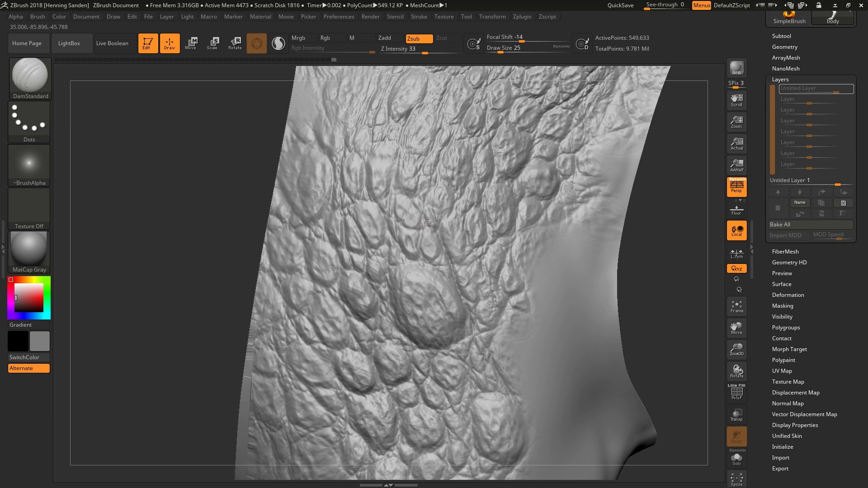
{"action": "mouse_move", "coordinate": [458, 204]}
{"action": "right_mouse_down", "text": "ctrl"}
{"action": "mouse_move", "coordinate": [441, 149]}
{"action": "mouse_move", "coordinate": [422, 289]}
{"action": "mouse_move", "coordinate": [382, 295]}
{"action": "mouse_move", "coordinate": [395, 299]}
{"action": "right_mouse_up", "text": "ctrl"}
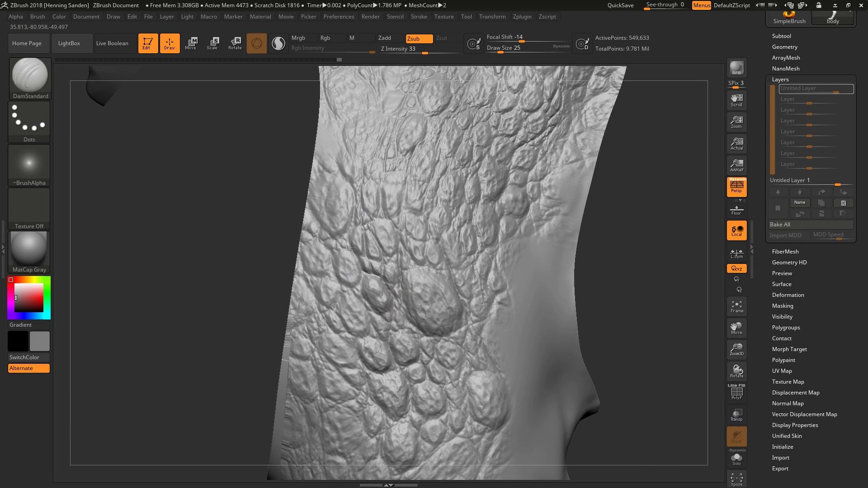
Step: Set the draw size to 22 and carve the gaps around the cluster of smaller scales below the largest one
{"action": "key", "text": "bracketleft"}
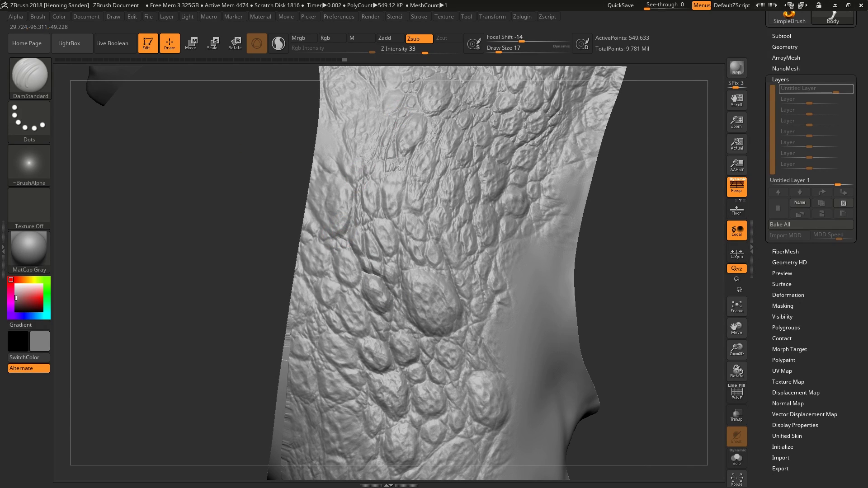
{"action": "key", "text": "bracketright"}
{"action": "mouse_move", "coordinate": [403, 346]}
{"action": "right_mouse_down", "text": "alt"}
{"action": "mouse_move", "coordinate": [407, 288]}
{"action": "mouse_move", "coordinate": [490, 322]}
{"action": "mouse_move", "coordinate": [461, 334]}
{"action": "mouse_move", "coordinate": [436, 323]}
{"action": "right_mouse_up", "text": "alt"}
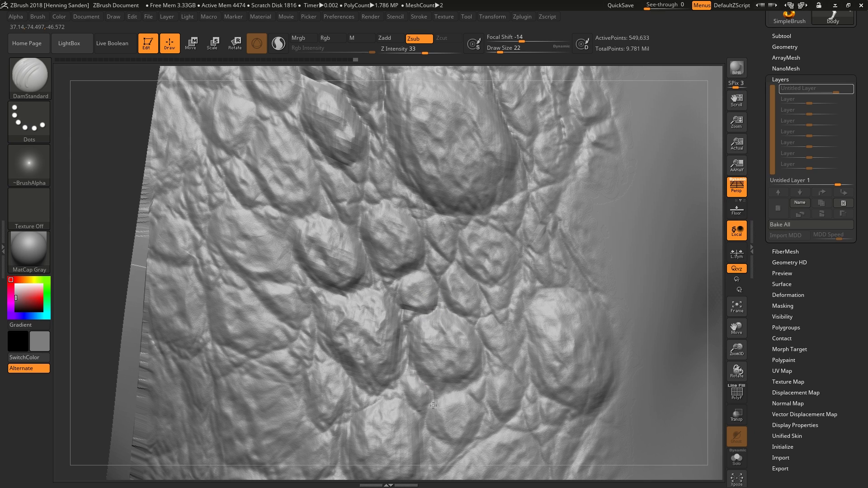
{"action": "mouse_move", "coordinate": [439, 348]}
{"action": "right_mouse_down", "text": "ctrl"}
{"action": "mouse_move", "coordinate": [426, 381]}
{"action": "mouse_move", "coordinate": [424, 327]}
{"action": "mouse_move", "coordinate": [418, 368]}
{"action": "mouse_move", "coordinate": [413, 348]}
{"action": "right_mouse_up", "text": "ctrl"}
{"action": "left_click_drag", "start_coordinate": [407, 334], "coordinate": [388, 367]}
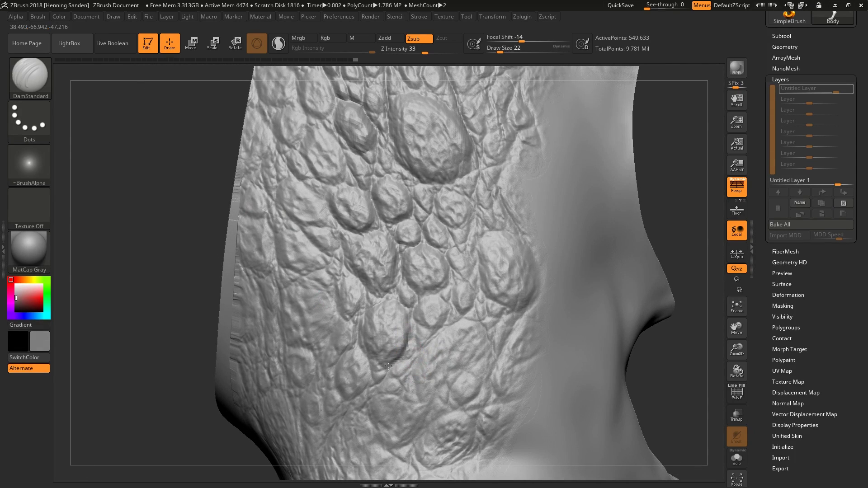
{"action": "right_click_drag", "start_coordinate": [410, 314], "coordinate": [440, 328]}
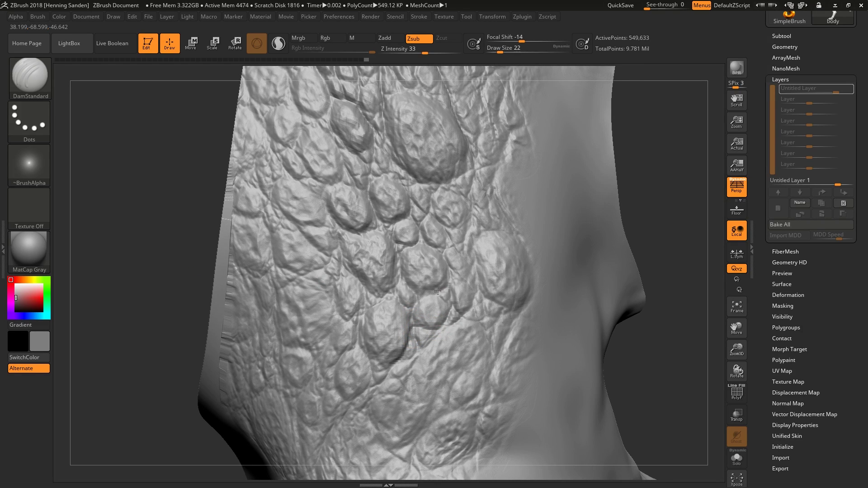
{"action": "mouse_move", "coordinate": [407, 310]}
{"action": "right_mouse_down"}
{"action": "mouse_move", "coordinate": [438, 316]}
{"action": "mouse_move", "coordinate": [399, 322]}
{"action": "right_mouse_up"}
{"action": "right_click", "coordinate": [399, 323]}
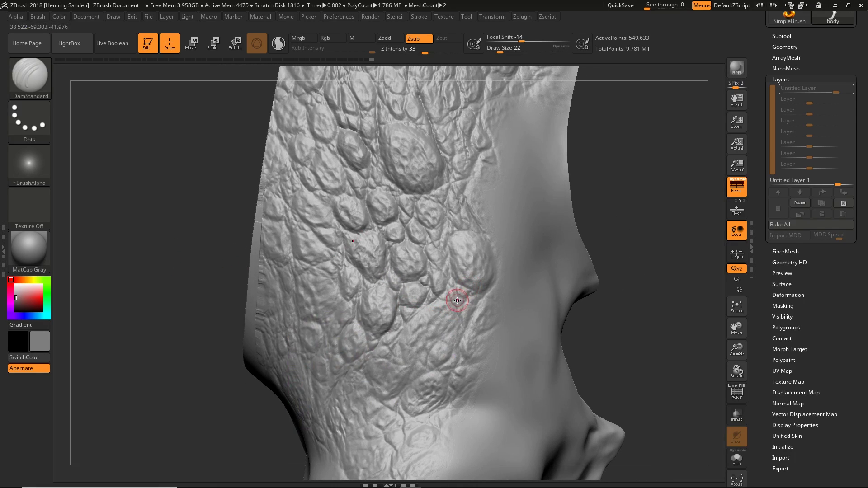
Step: Carve outlines around the broad scale beneath the cluster and separate the small scales beside it
{"action": "mouse_move", "coordinate": [457, 299]}
{"action": "right_mouse_down"}
{"action": "mouse_move", "coordinate": [448, 302]}
{"action": "mouse_move", "coordinate": [466, 329]}
{"action": "right_mouse_up"}
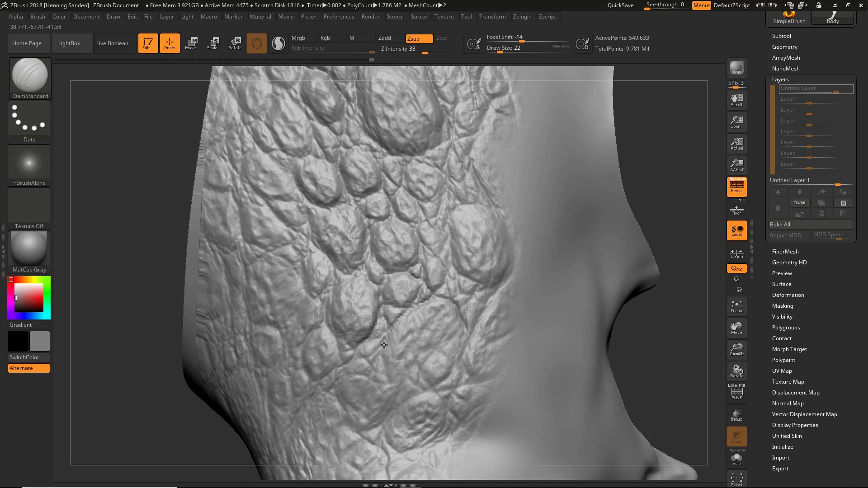
{"action": "mouse_move", "coordinate": [329, 362]}
{"action": "right_mouse_down"}
{"action": "mouse_move", "coordinate": [374, 339]}
{"action": "mouse_move", "coordinate": [454, 337]}
{"action": "mouse_move", "coordinate": [461, 324]}
{"action": "mouse_move", "coordinate": [468, 337]}
{"action": "right_mouse_up"}
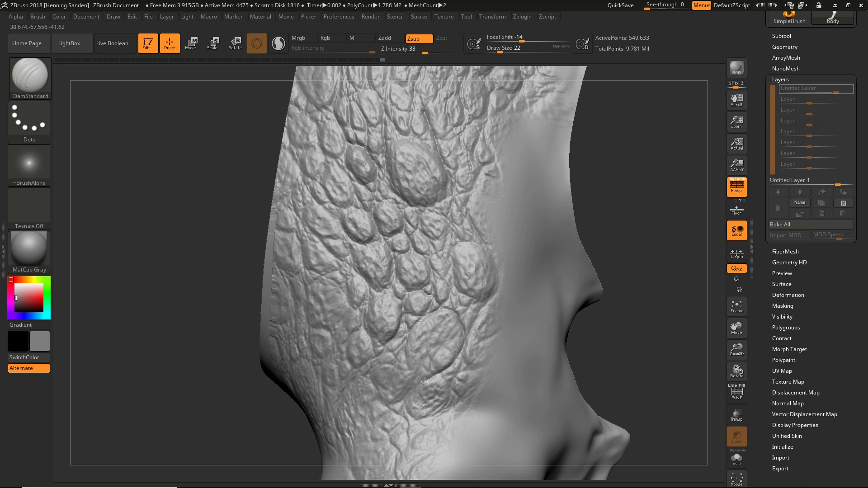
{"action": "right_click_drag", "start_coordinate": [409, 381], "coordinate": [388, 406]}
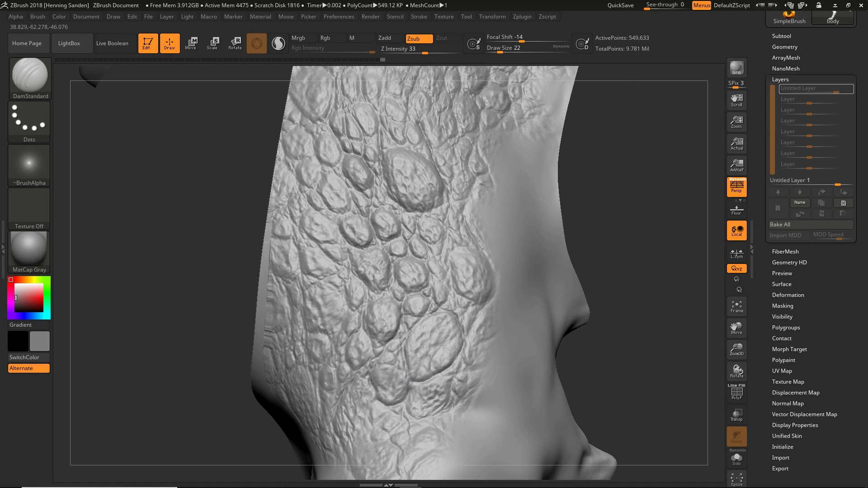
{"action": "left_click_drag", "start_coordinate": [367, 364], "coordinate": [394, 339]}
{"action": "right_click_drag", "start_coordinate": [394, 339], "coordinate": [385, 356], "text": "ctrl"}
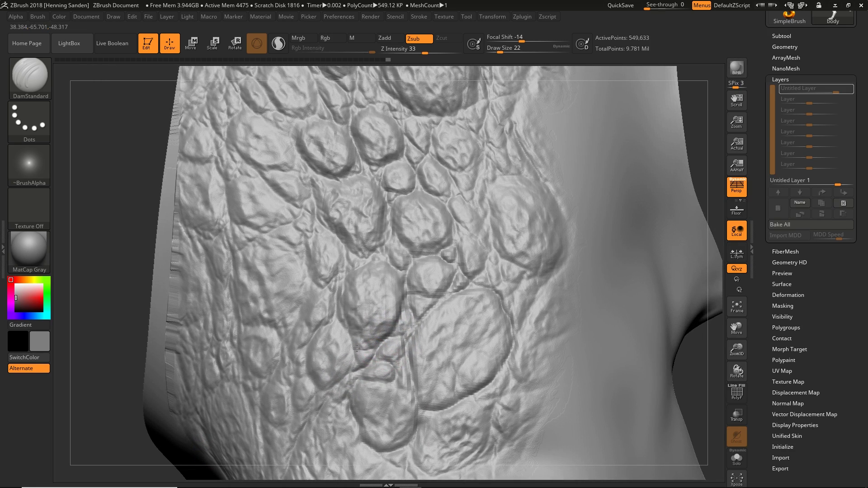
{"action": "left_click", "coordinate": [436, 326]}
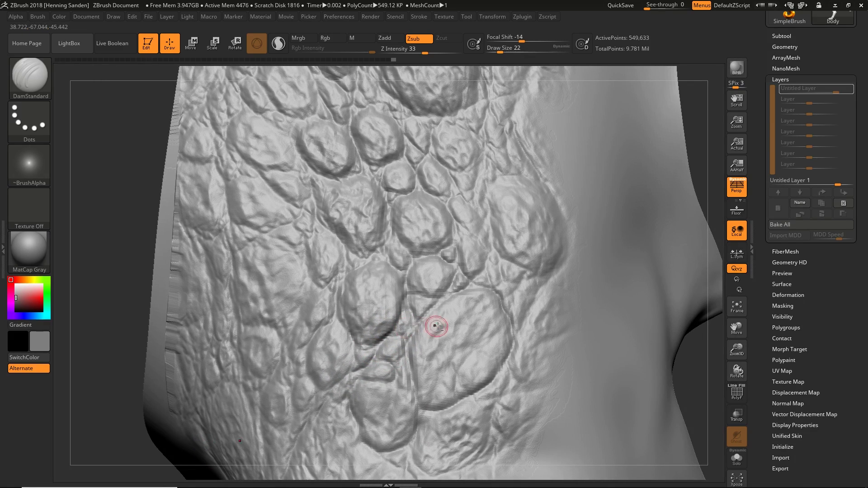
Step: Carve the outline of the wide, flat scale beside the cluster, toward the leg's front edge
{"action": "mouse_move", "coordinate": [435, 326]}
{"action": "right_mouse_down", "text": "ctrl"}
{"action": "mouse_move", "coordinate": [434, 298]}
{"action": "mouse_move", "coordinate": [389, 316]}
{"action": "mouse_move", "coordinate": [367, 351]}
{"action": "right_mouse_up", "text": "ctrl"}
{"action": "right_click", "coordinate": [367, 351]}
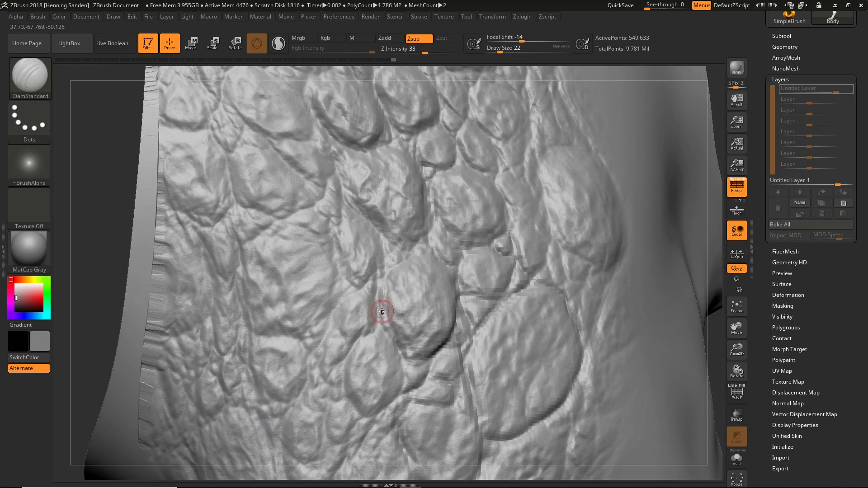
{"action": "mouse_move", "coordinate": [346, 348]}
{"action": "left_mouse_down"}
{"action": "mouse_move", "coordinate": [333, 315]}
{"action": "mouse_move", "coordinate": [369, 281]}
{"action": "mouse_move", "coordinate": [334, 253]}
{"action": "left_mouse_up"}
{"action": "mouse_move", "coordinate": [343, 218]}
{"action": "left_mouse_down"}
{"action": "mouse_move", "coordinate": [345, 189]}
{"action": "mouse_move", "coordinate": [337, 258]}
{"action": "mouse_move", "coordinate": [348, 294]}
{"action": "left_mouse_up"}
{"action": "mouse_move", "coordinate": [362, 301]}
{"action": "right_mouse_down", "text": "ctrl"}
{"action": "mouse_move", "coordinate": [386, 300]}
{"action": "mouse_move", "coordinate": [387, 289]}
{"action": "mouse_move", "coordinate": [425, 293]}
{"action": "right_mouse_up", "text": "ctrl"}
{"action": "right_click_drag", "start_coordinate": [425, 294], "coordinate": [341, 304], "text": "ctrl"}
Step: Deepen the upper edge of the wide, flat scale with DamStandard at draw size 41
{"action": "key", "text": "s"}
{"action": "mouse_move", "coordinate": [341, 304]}
{"action": "left_mouse_down"}
{"action": "mouse_move", "coordinate": [284, 309]}
{"action": "mouse_move", "coordinate": [277, 264]}
{"action": "mouse_move", "coordinate": [336, 219]}
{"action": "left_mouse_up"}
{"action": "right_click_drag", "start_coordinate": [337, 219], "coordinate": [331, 230]}
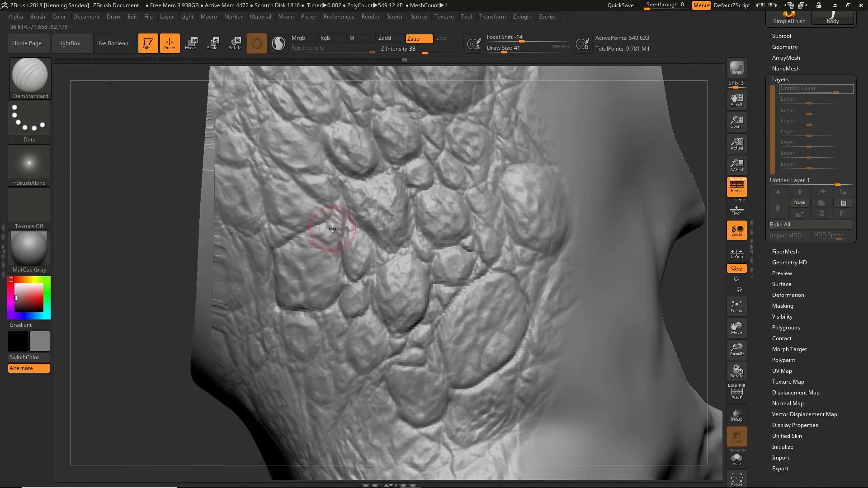
{"action": "mouse_move", "coordinate": [339, 244]}
{"action": "left_mouse_down"}
{"action": "mouse_move", "coordinate": [333, 229]}
{"action": "mouse_move", "coordinate": [279, 230]}
{"action": "mouse_move", "coordinate": [271, 213]}
{"action": "left_mouse_up"}
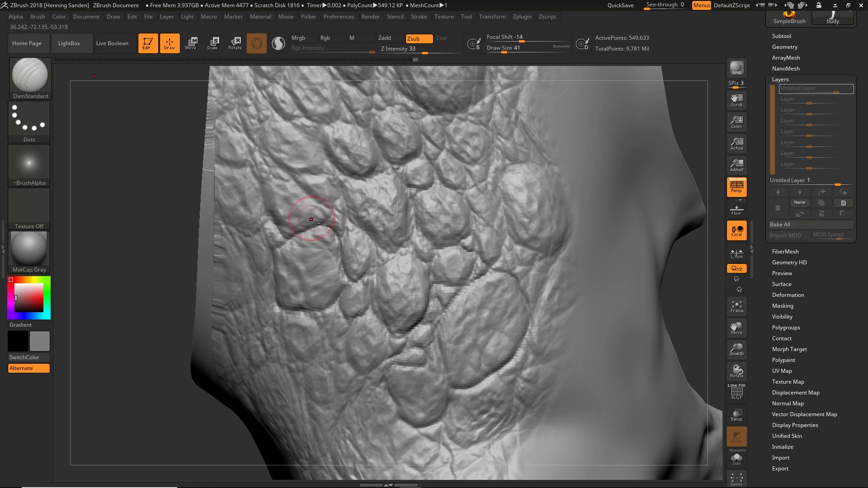
{"action": "mouse_move", "coordinate": [312, 216]}
{"action": "right_mouse_down", "text": "ctrl"}
{"action": "mouse_move", "coordinate": [398, 236]}
{"action": "mouse_move", "coordinate": [413, 210]}
{"action": "mouse_move", "coordinate": [381, 236]}
{"action": "right_mouse_up", "text": "ctrl"}
Step: Set the draw size to 23 and carve outlines around the oval scales just above the largest one
{"action": "key", "text": "s"}
{"action": "left_click", "coordinate": [378, 236]}
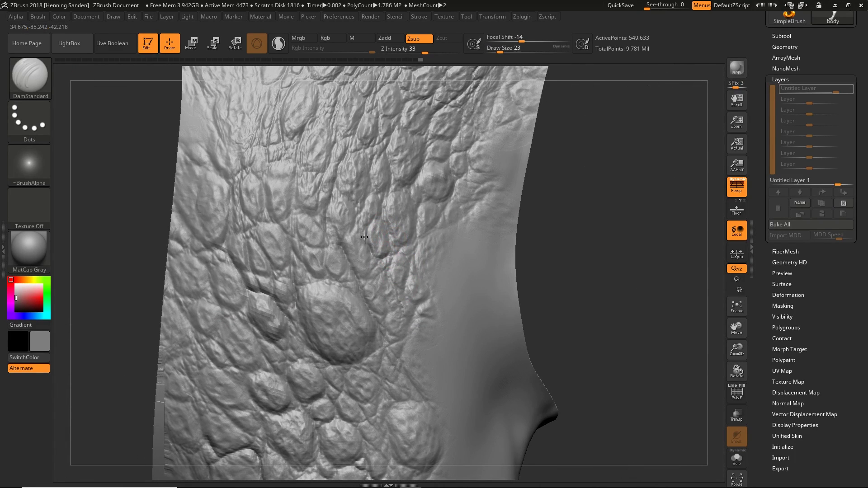
{"action": "left_click_drag", "start_coordinate": [392, 246], "coordinate": [389, 255]}
{"action": "mouse_move", "coordinate": [393, 244]}
{"action": "right_mouse_down", "text": "ctrl"}
{"action": "mouse_move", "coordinate": [380, 251]}
{"action": "mouse_move", "coordinate": [392, 303]}
{"action": "mouse_move", "coordinate": [395, 267]}
{"action": "right_mouse_up", "text": "ctrl"}
{"action": "mouse_move", "coordinate": [389, 252]}
{"action": "left_mouse_down"}
{"action": "mouse_move", "coordinate": [379, 283]}
{"action": "mouse_move", "coordinate": [355, 291]}
{"action": "mouse_move", "coordinate": [331, 244]}
{"action": "left_mouse_up"}
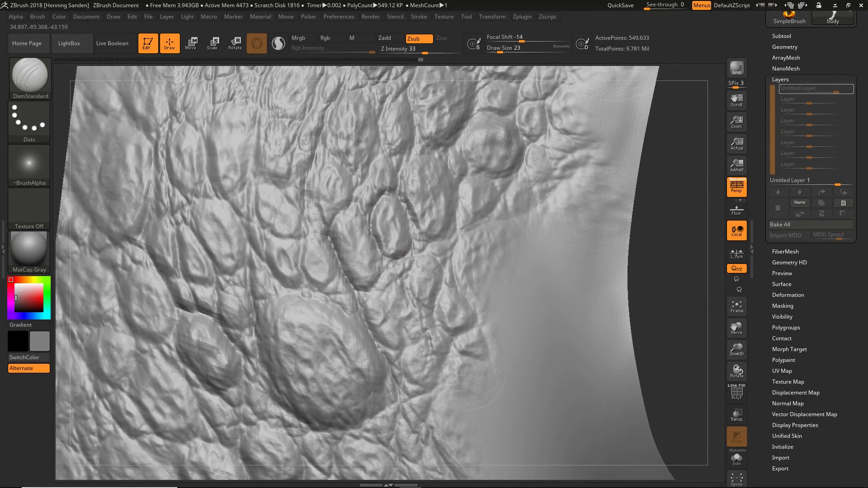
{"action": "right_click_drag", "start_coordinate": [391, 235], "coordinate": [397, 289], "text": "alt"}
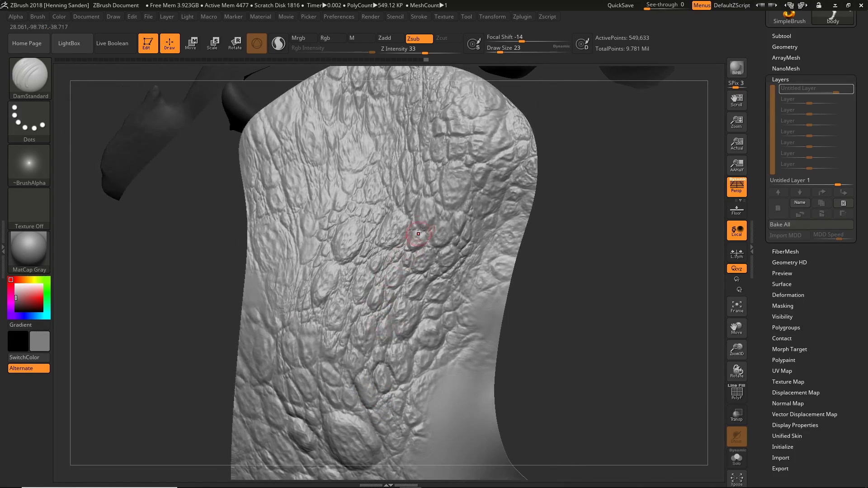
Step: Hide the displacement, try carving freehand scale outlines on the upper leg, and undo those strokes
{"action": "right_click_drag", "start_coordinate": [446, 193], "coordinate": [426, 194]}
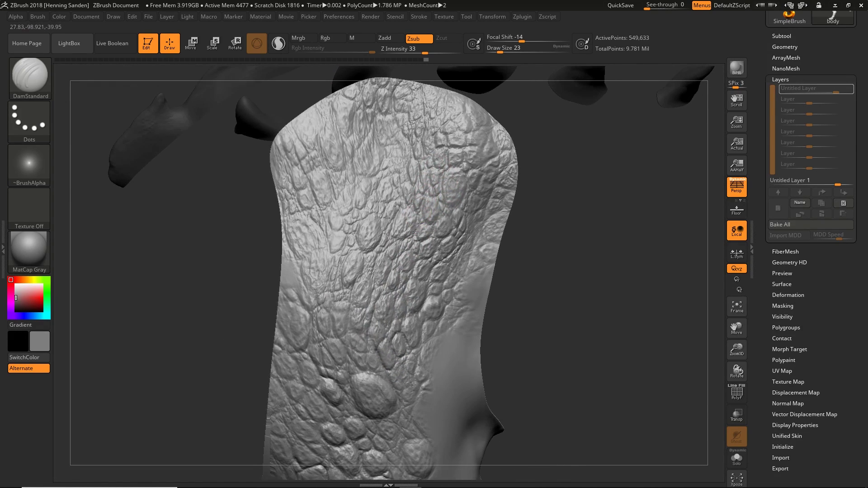
{"action": "key", "text": "shift+d"}
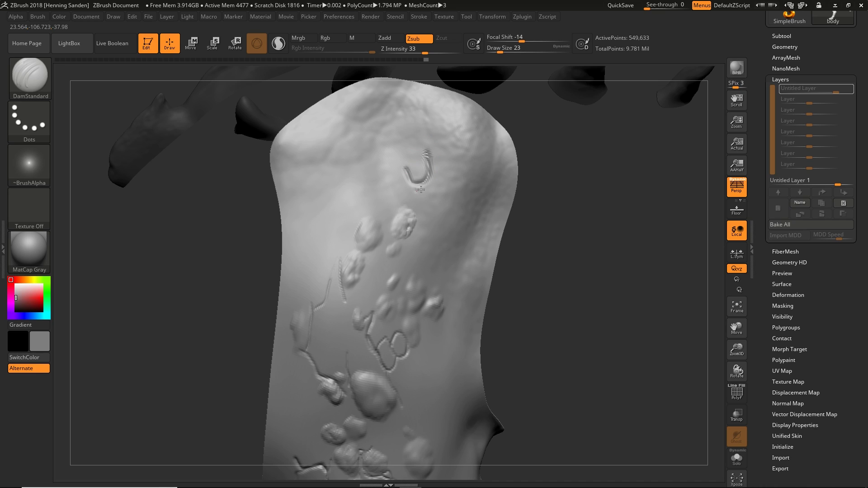
{"action": "left_click_drag", "start_coordinate": [419, 217], "coordinate": [411, 193]}
{"action": "key", "text": "ctrl+z"}
{"action": "key", "text": "ctrl+z"}
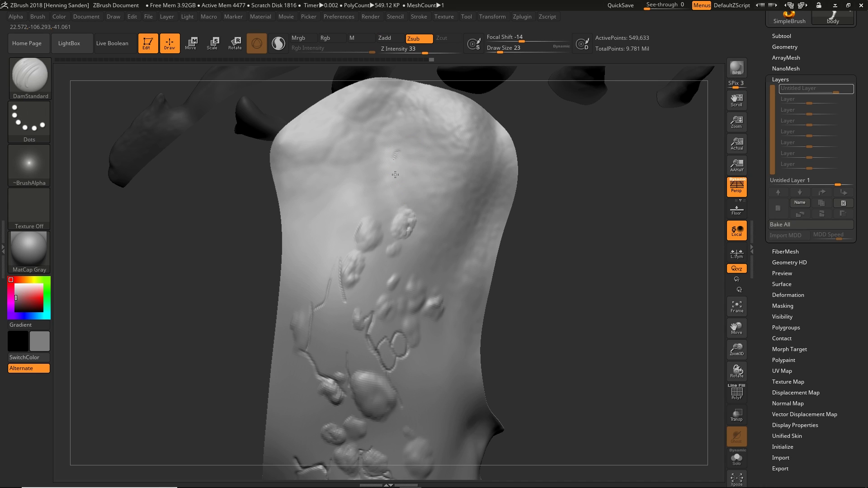
{"action": "mouse_move", "coordinate": [406, 151]}
{"action": "left_mouse_down"}
{"action": "mouse_move", "coordinate": [449, 164]}
{"action": "mouse_move", "coordinate": [386, 182]}
{"action": "mouse_move", "coordinate": [393, 174]}
{"action": "left_mouse_up"}
{"action": "left_click_drag", "start_coordinate": [396, 170], "coordinate": [374, 213]}
{"action": "key", "text": "ctrl+z"}
{"action": "key", "text": "ctrl+z"}
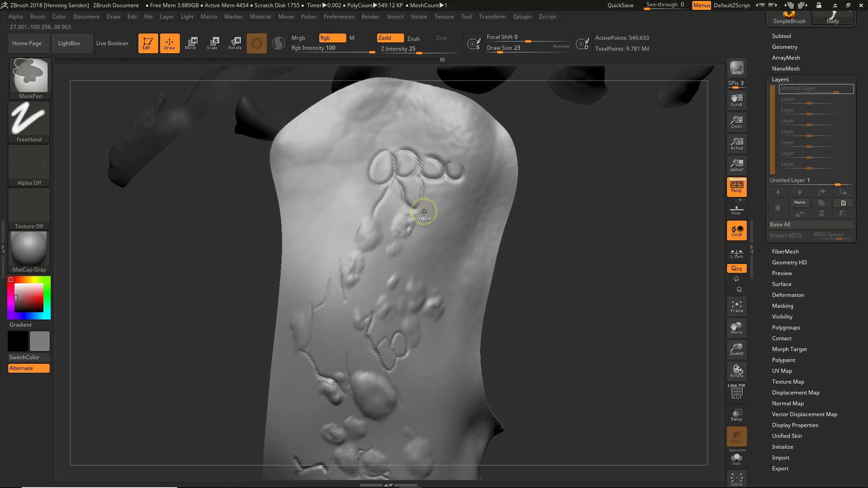
{"action": "key", "text": "ctrl+z"}
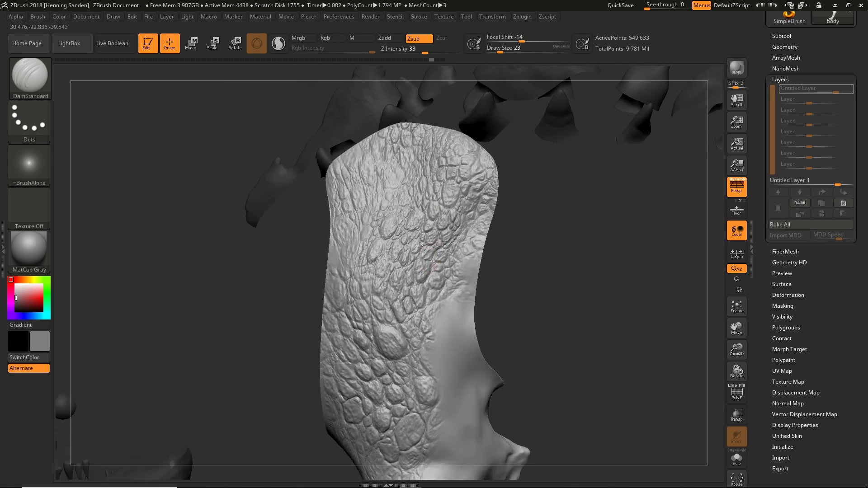
Step: Review the carved scales along the front leg and unhide the rest of the creature's body
{"action": "right_click_drag", "start_coordinate": [419, 245], "coordinate": [391, 250], "text": "alt"}
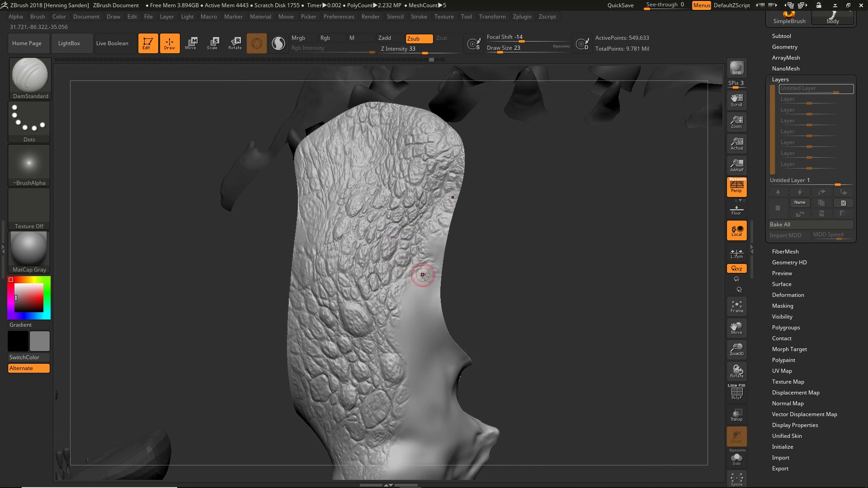
{"action": "right_click_drag", "start_coordinate": [423, 276], "coordinate": [419, 261], "text": "alt"}
{"action": "mouse_move", "coordinate": [424, 296]}
{"action": "right_mouse_down"}
{"action": "mouse_move", "coordinate": [415, 276]}
{"action": "mouse_move", "coordinate": [391, 300]}
{"action": "mouse_move", "coordinate": [373, 273]}
{"action": "right_mouse_up"}
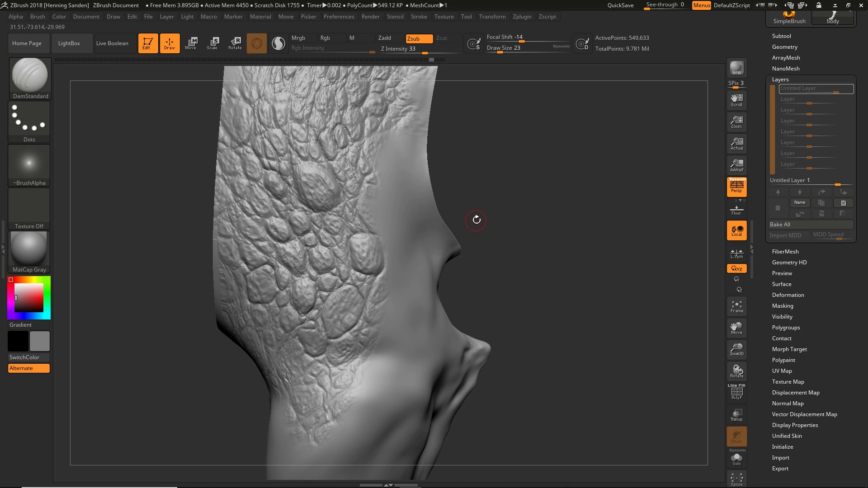
{"action": "left_click", "coordinate": [450, 264], "text": "ctrl+shift"}
{"action": "right_click_drag", "start_coordinate": [450, 264], "coordinate": [412, 297], "text": "alt"}
{"action": "key", "text": "ctrl+shift+z"}
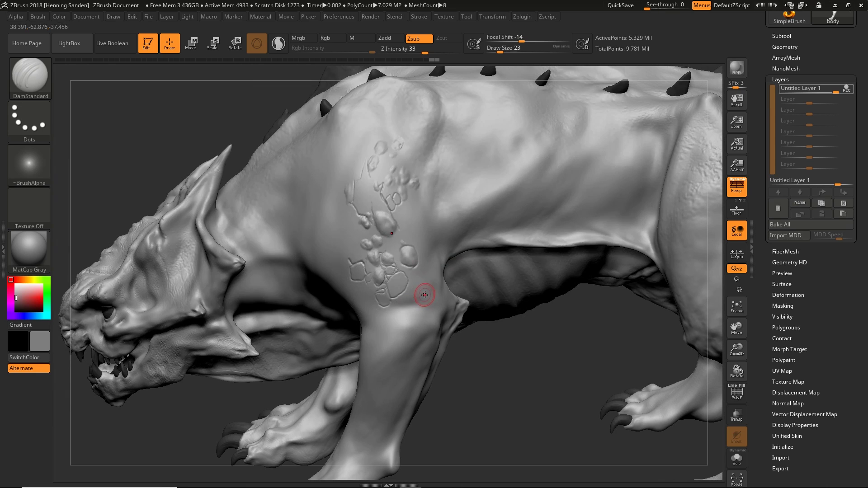
{"action": "key", "text": "ctrl+z"}
{"action": "key", "text": "ctrl+shift+z"}
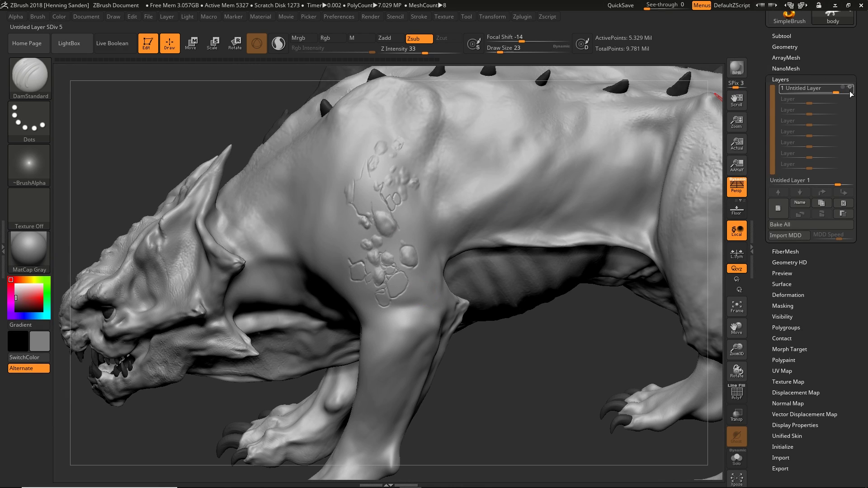
Step: Stop recording on the sculpt layer and toggle its visibility to compare the leg with and without the sculpted scales
{"action": "left_click", "coordinate": [846, 90]}
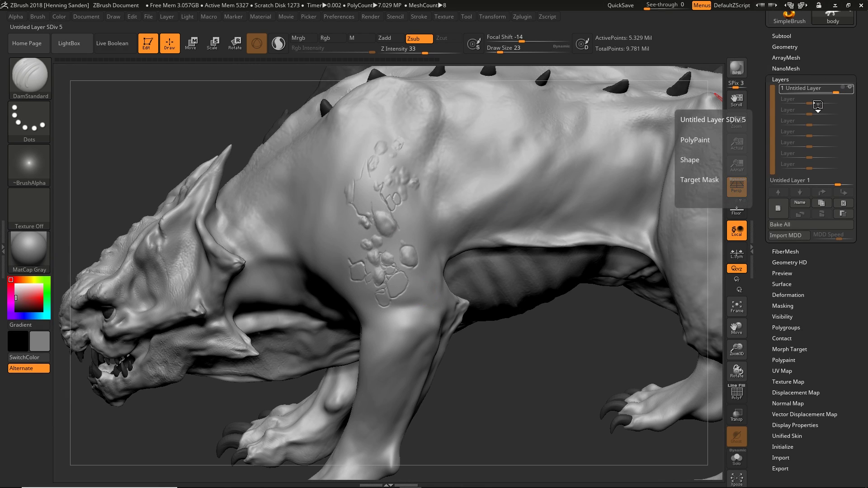
{"action": "left_click", "coordinate": [850, 88]}
{"action": "left_click", "coordinate": [851, 89]}
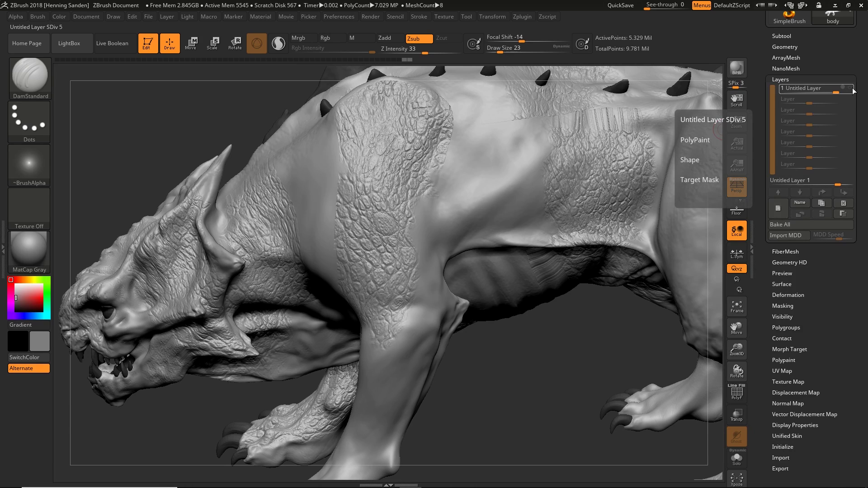
{"action": "left_click", "coordinate": [845, 90]}
Step: Compare the front leg's sculpted scales against the surrounding body with the displacement shown and hidden
{"action": "right_click_drag", "start_coordinate": [418, 277], "coordinate": [429, 301], "text": "ctrl"}
{"action": "key", "text": "ctrl+z"}
{"action": "key", "text": "ctrl+z"}
{"action": "key", "text": "ctrl+z"}
{"action": "key", "text": "ctrl+z"}
{"action": "key", "text": "ctrl+z"}
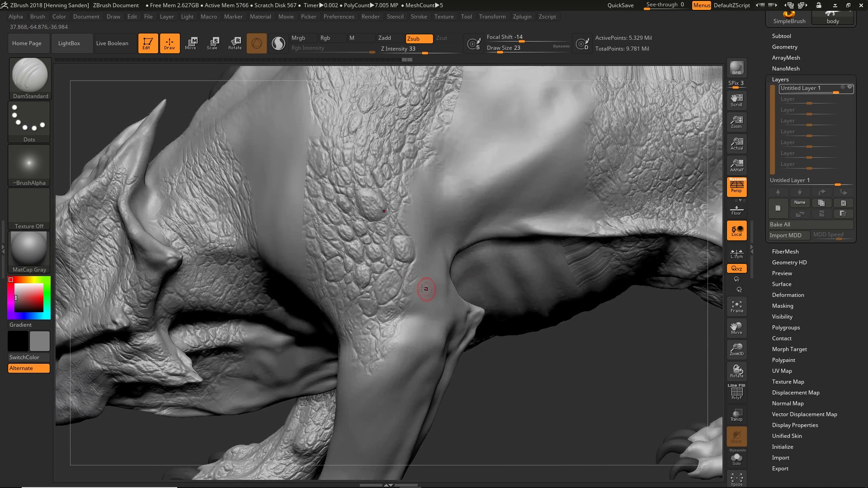
{"action": "mouse_move", "coordinate": [401, 271]}
{"action": "right_mouse_down", "text": "ctrl"}
{"action": "mouse_move", "coordinate": [405, 283]}
{"action": "mouse_move", "coordinate": [427, 278]}
{"action": "mouse_move", "coordinate": [466, 311]}
{"action": "right_mouse_up", "text": "ctrl"}
{"action": "right_click_drag", "start_coordinate": [603, 384], "coordinate": [534, 365], "text": "alt"}
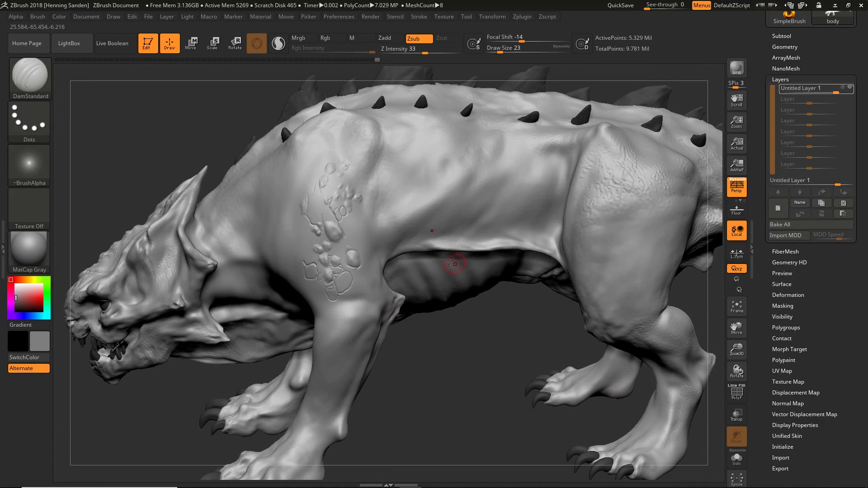
{"action": "right_click_drag", "start_coordinate": [350, 259], "coordinate": [556, 341], "text": "alt"}
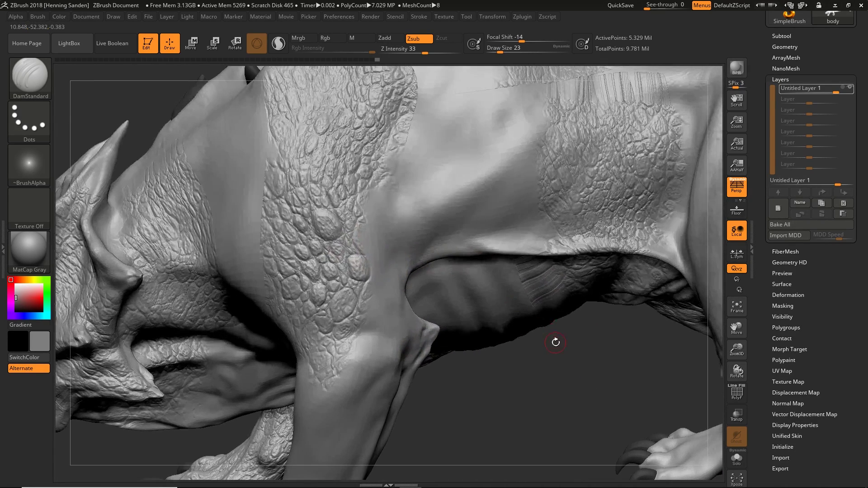